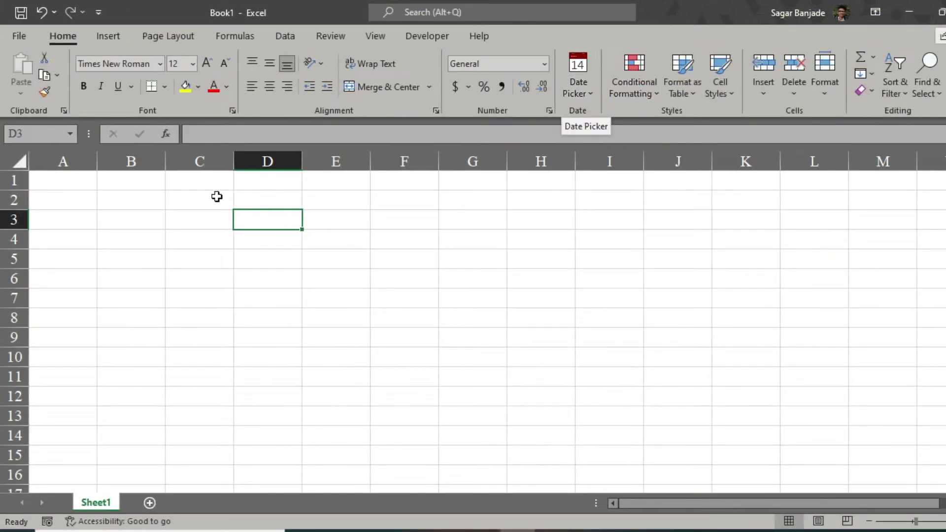
Insert the date 9/13/2022 into cell C3 with the Date Picker and widen column C.
click(204, 222)
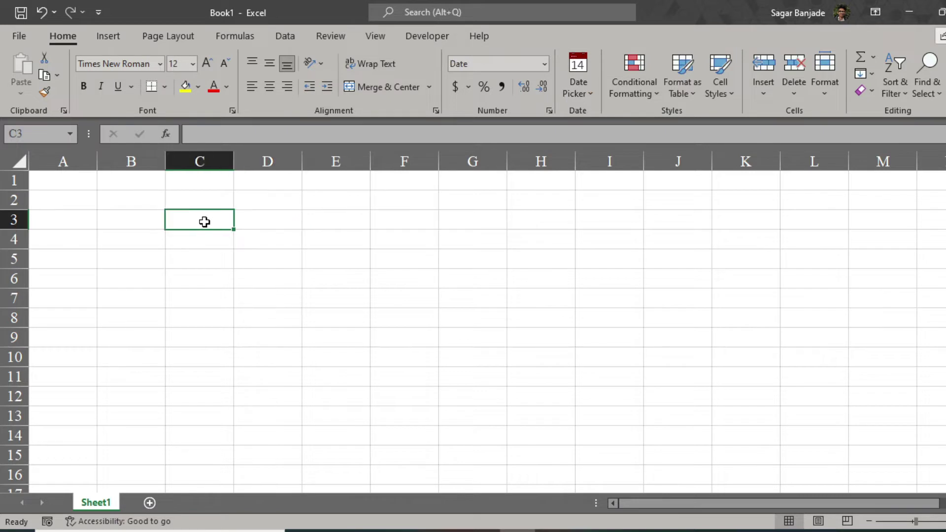
right_click(204, 222)
click(247, 130)
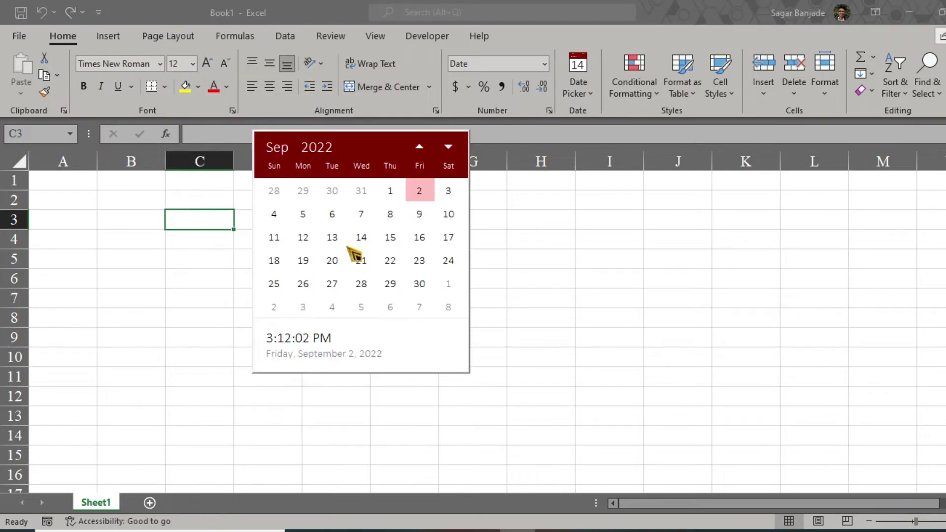
click(332, 237)
drag(234, 161, 299, 157)
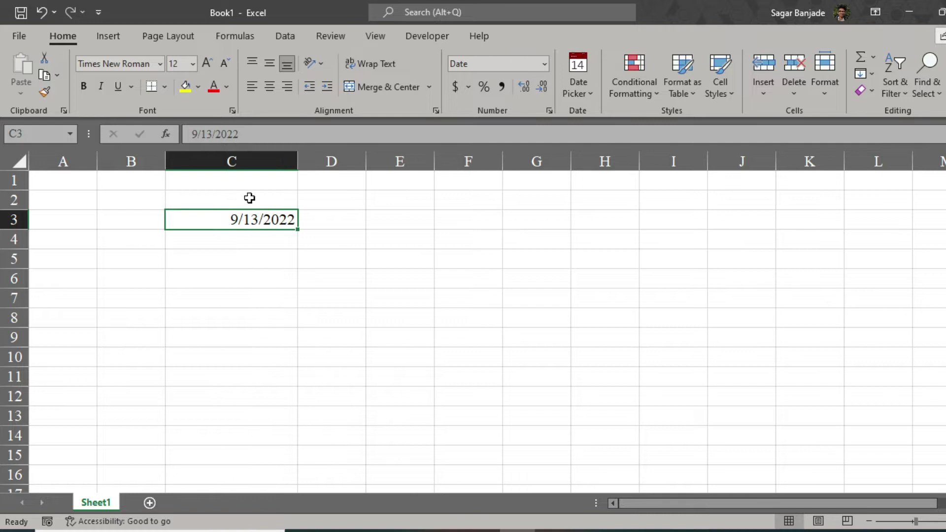
Insert the date 9/12/2022 into cell C4 using the in-grid date picker.
click(229, 237)
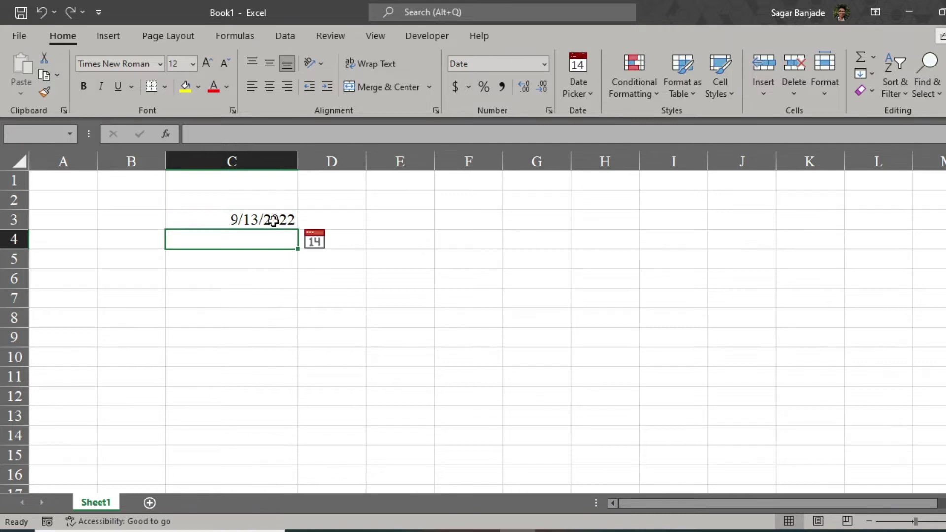
click(316, 242)
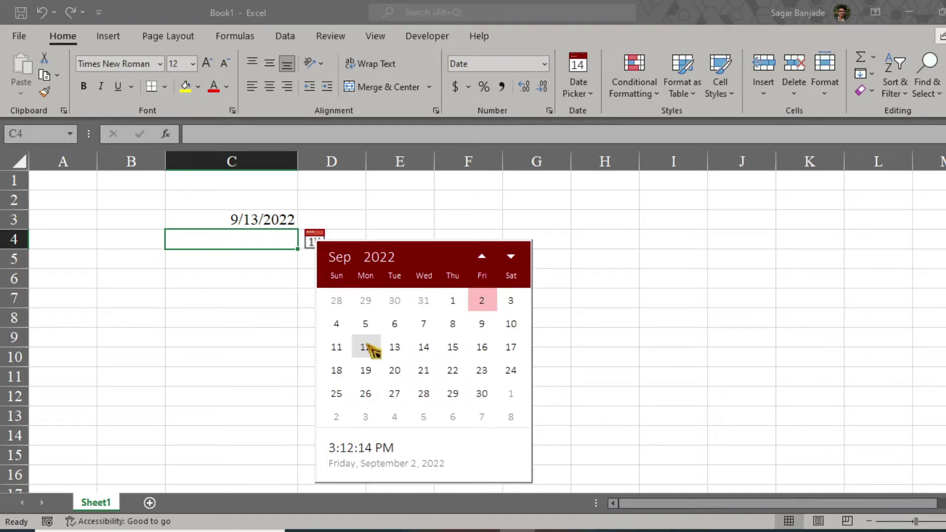
click(368, 348)
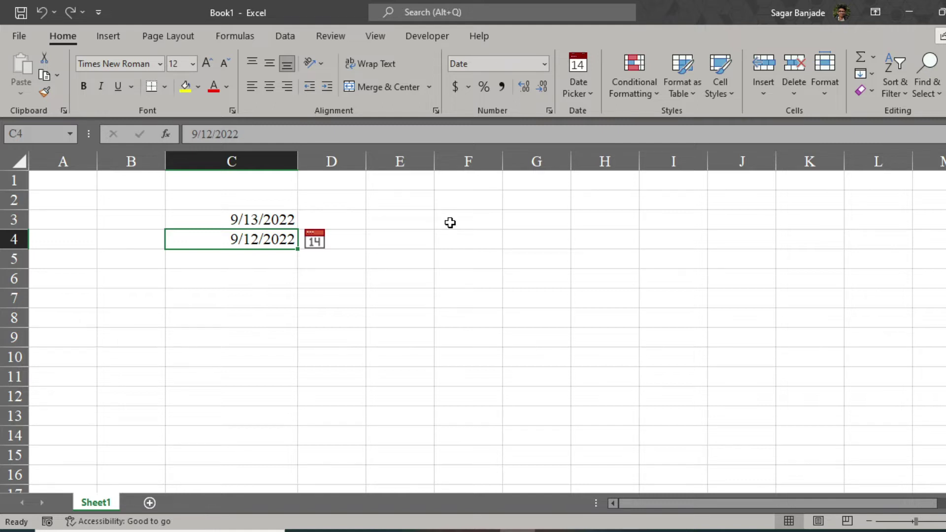
Insert the current date 9/2/2022 into cell E3 with the Date Picker's date-only option.
click(381, 220)
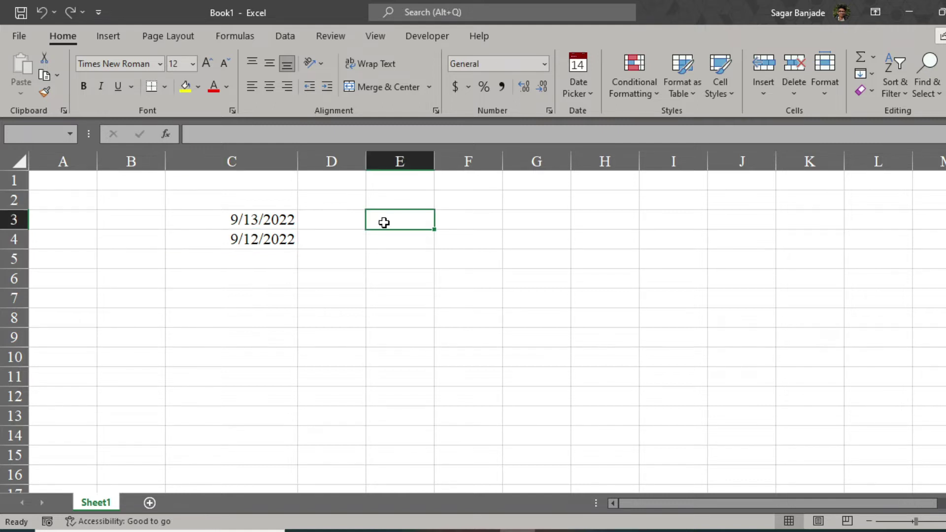
click(586, 87)
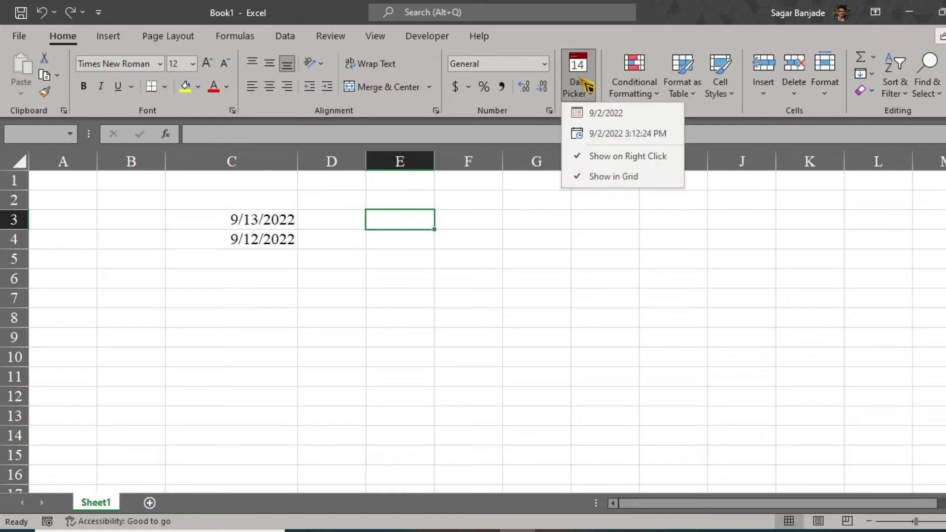
click(605, 116)
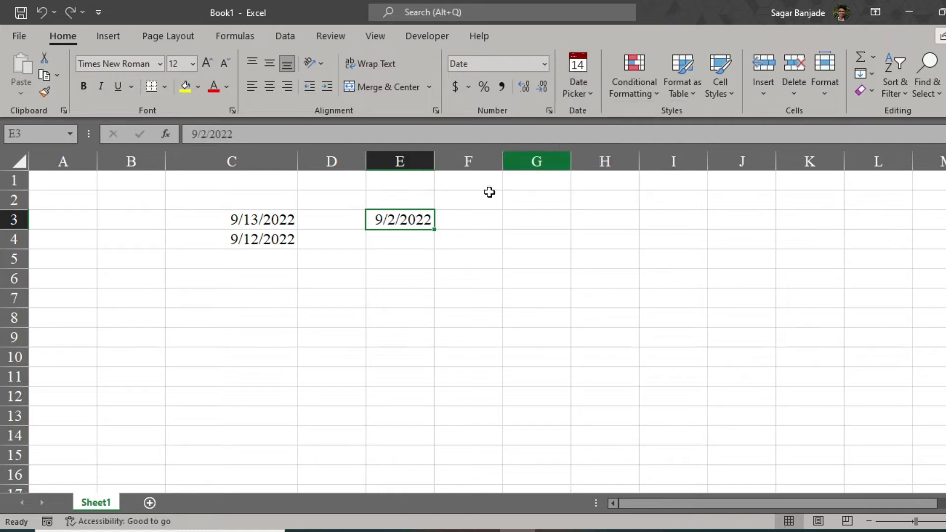
Insert the date 9/20/2022 into cell E4 with the Date Picker and widen column E slightly.
click(411, 240)
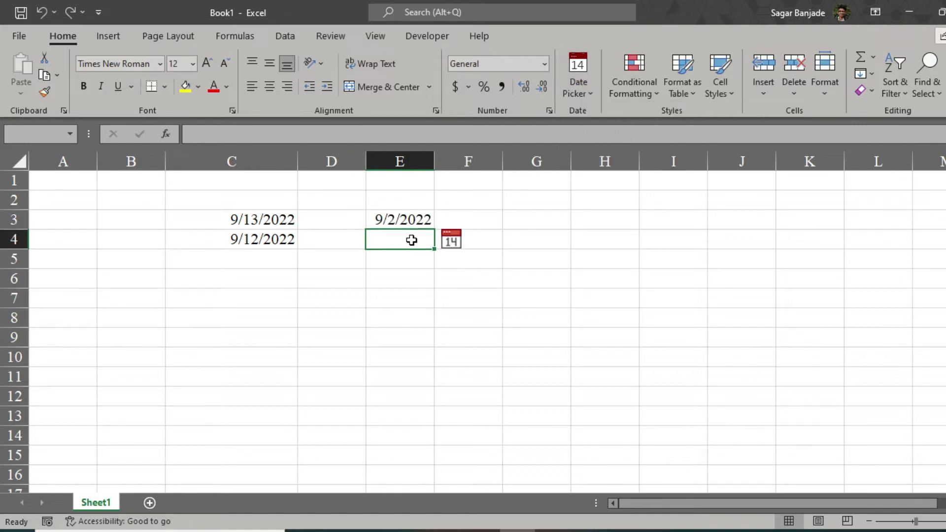
right_click(427, 244)
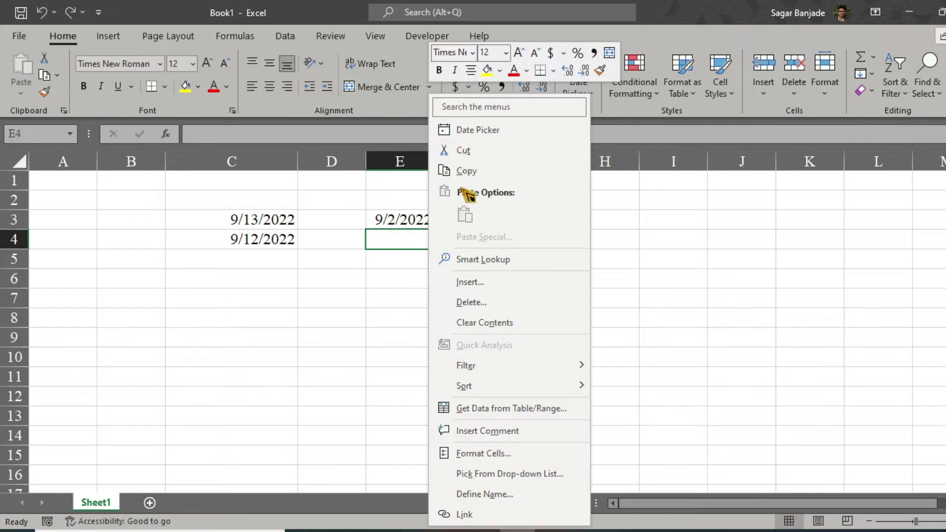
click(459, 133)
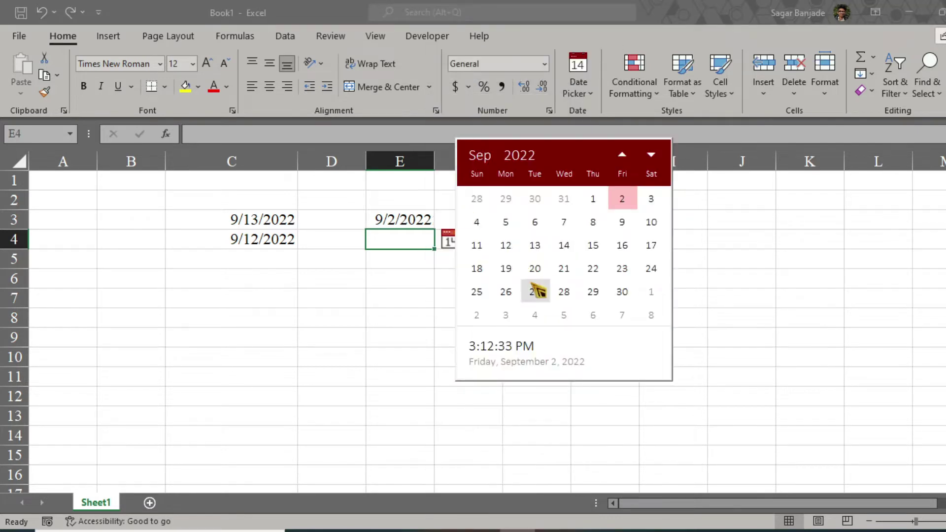
click(540, 270)
drag(432, 164, 451, 164)
key(Down)
key(Down)
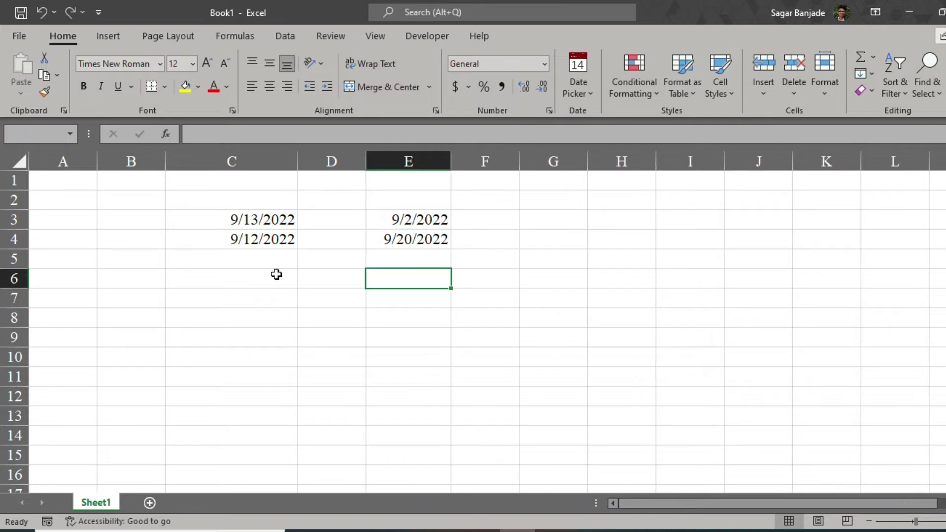
Enter the date 9/12/2022 manually in cell C6.
click(276, 275)
text(9/12/20 )
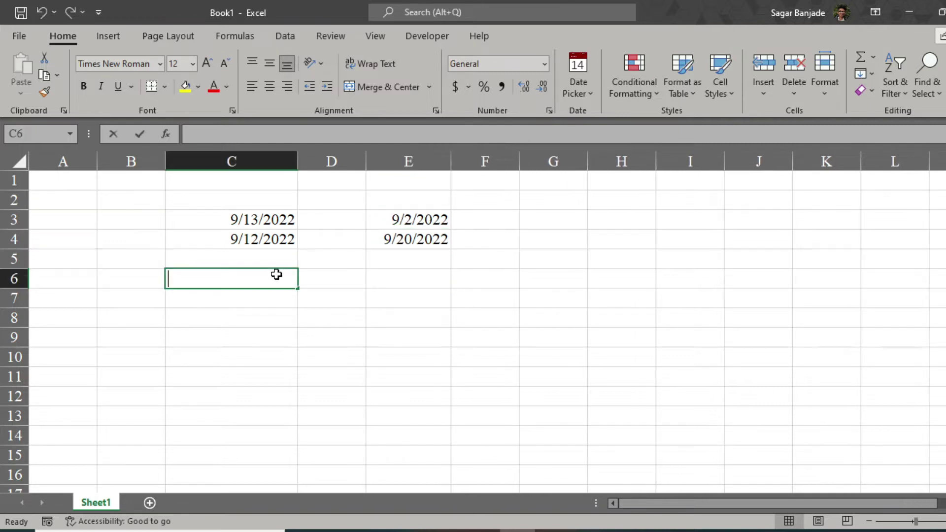
text(22)
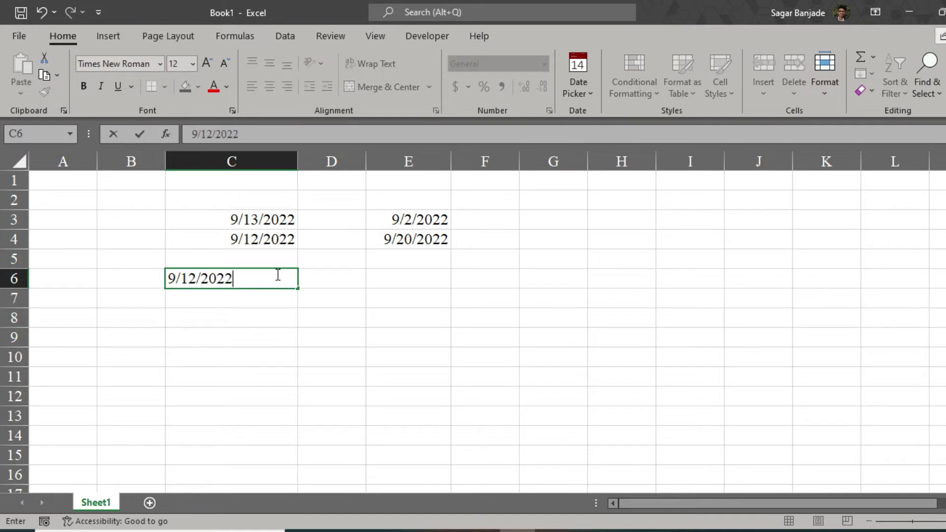
key(Return)
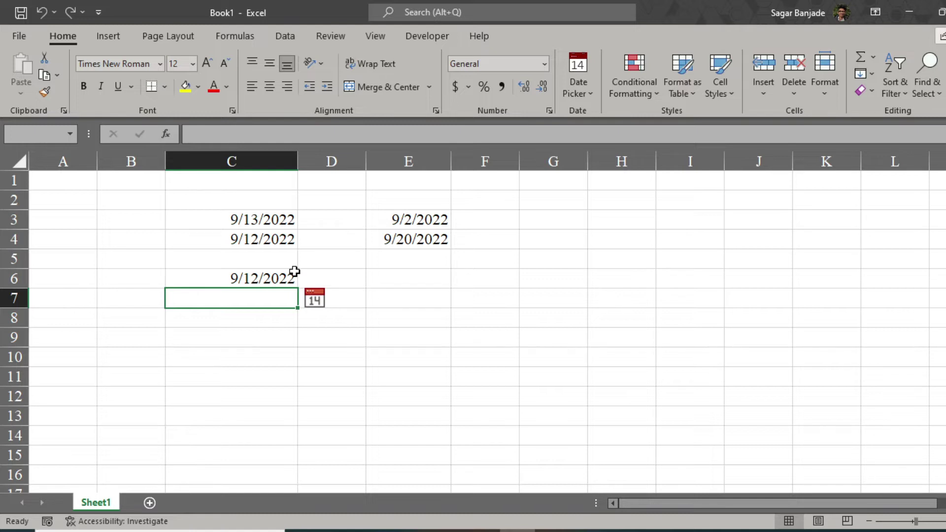
click(394, 279)
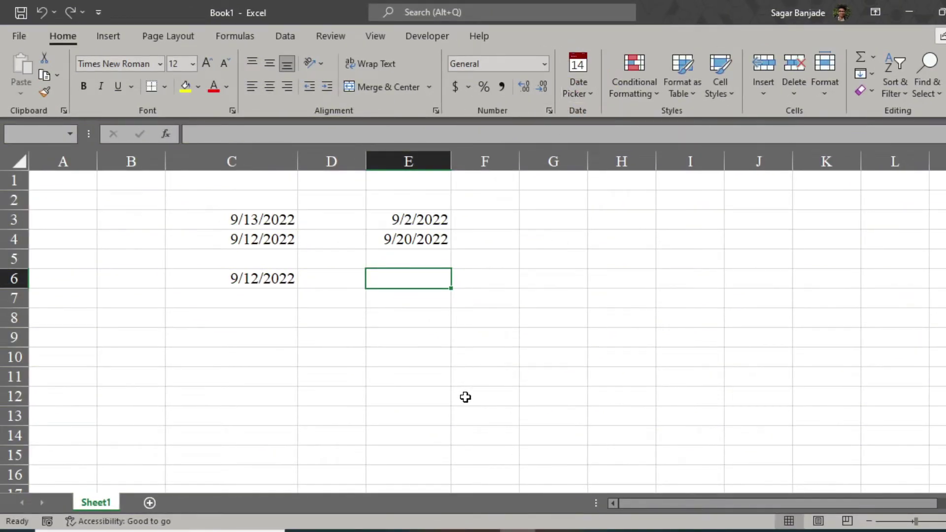
Switch to File Explorer and delete the samradapps_datepicker_220710 archive from the Date Picker folder.
mouse_move(410, 531)
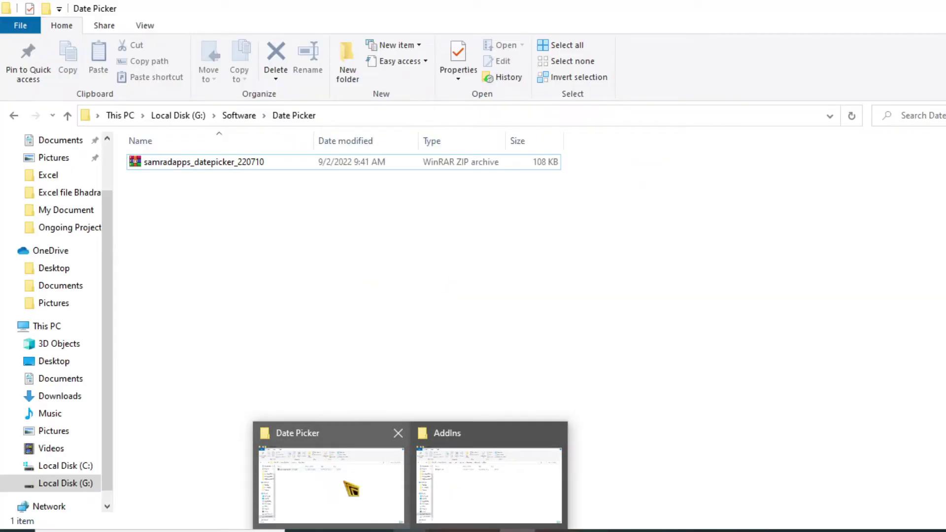
click(351, 488)
click(263, 163)
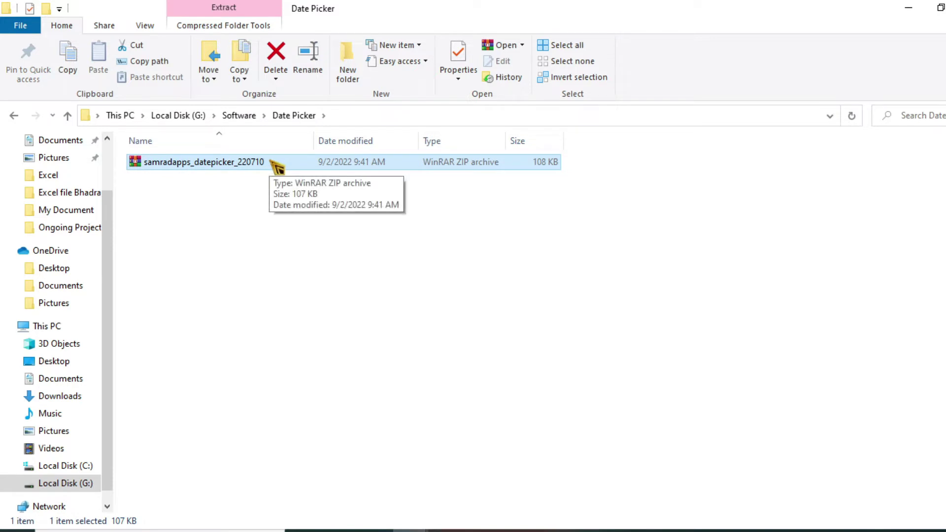
key(Delete)
Open the AddIns folder window and try to delete the DatePicker add-in file.
mouse_move(469, 522)
click(465, 498)
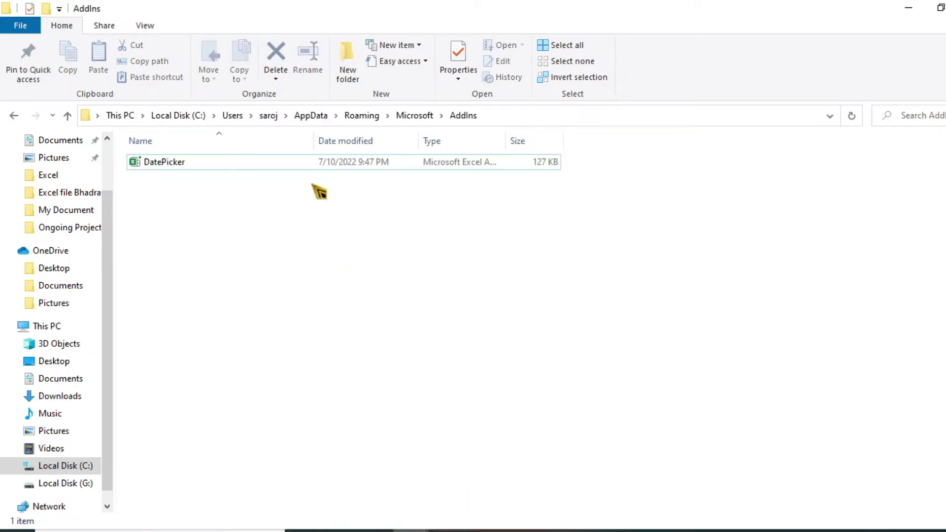
click(268, 165)
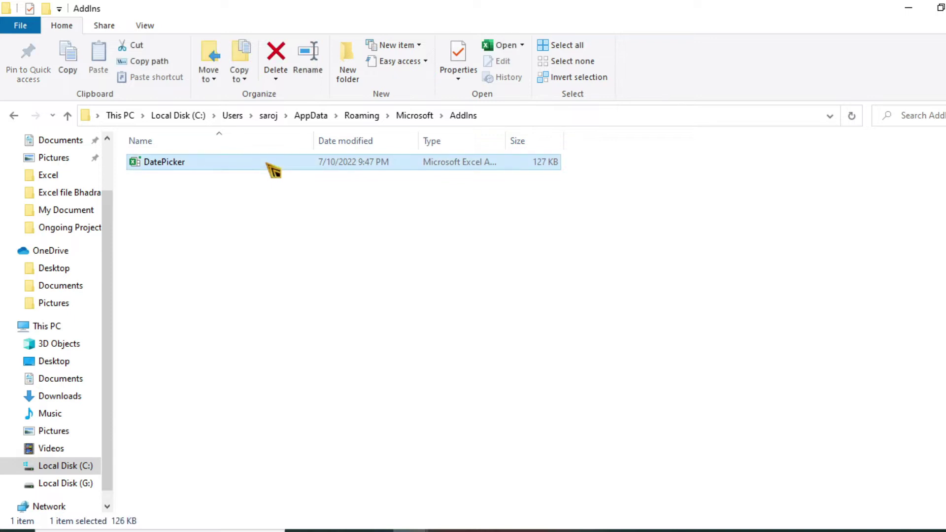
key(Delete)
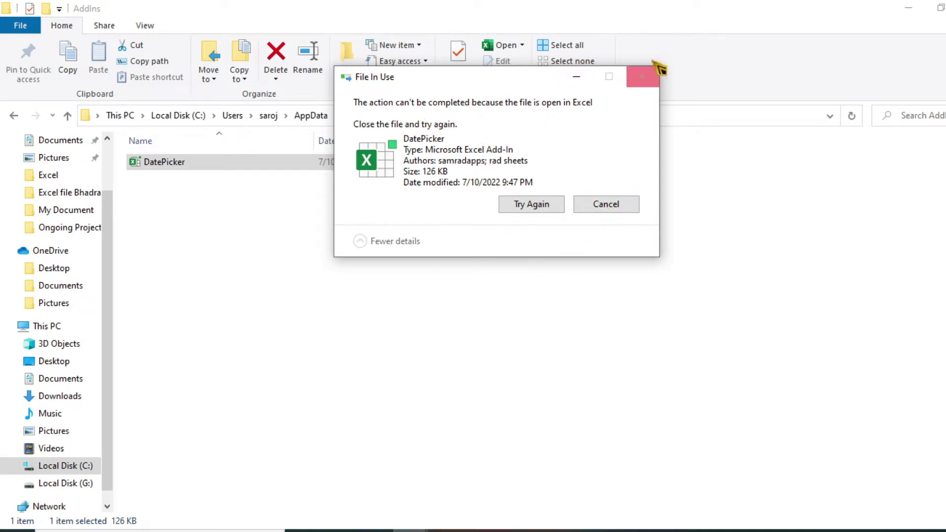
click(650, 83)
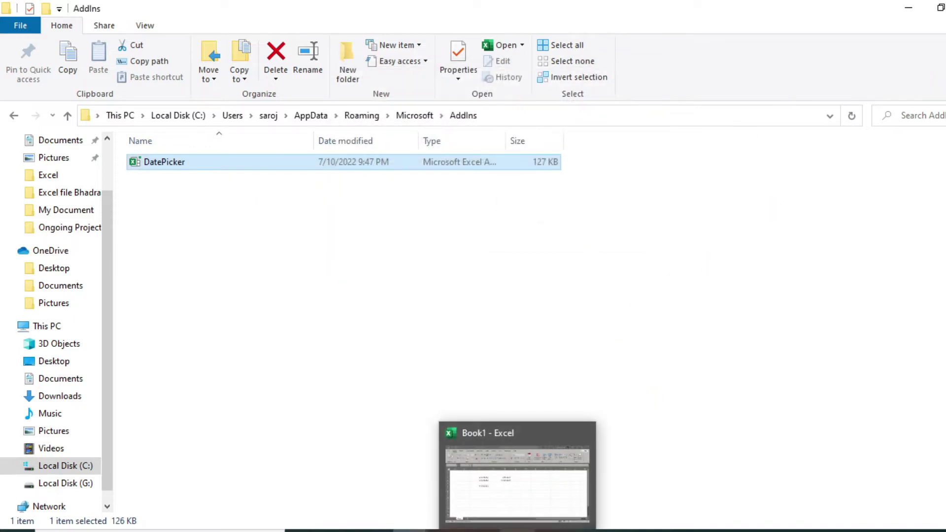
Close the Book1 workbook in Excel without saving, and delete the DatePicker add-in file from the AddIns folder.
click(522, 518)
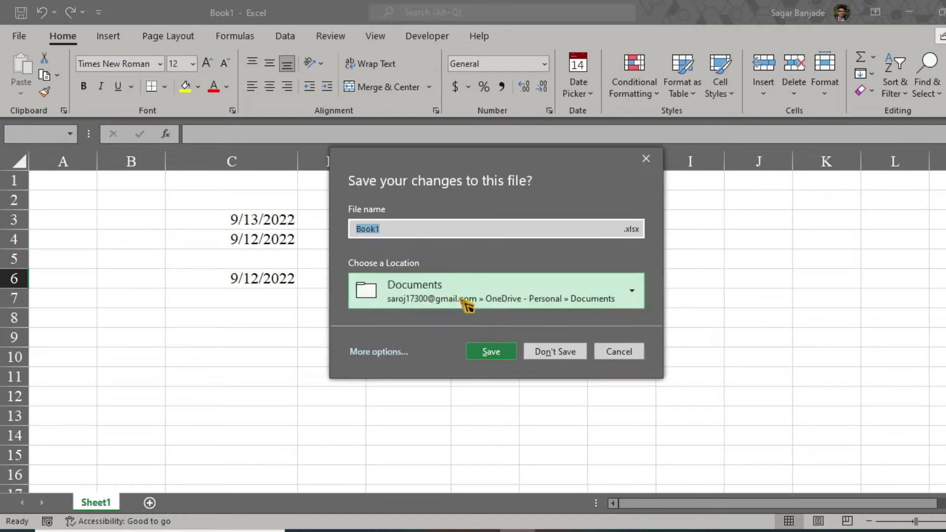
click(548, 350)
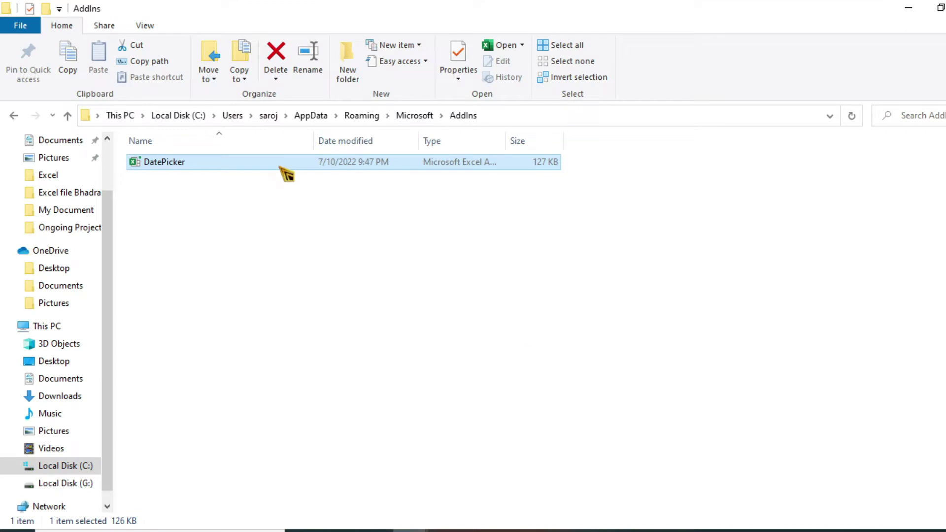
key(Delete)
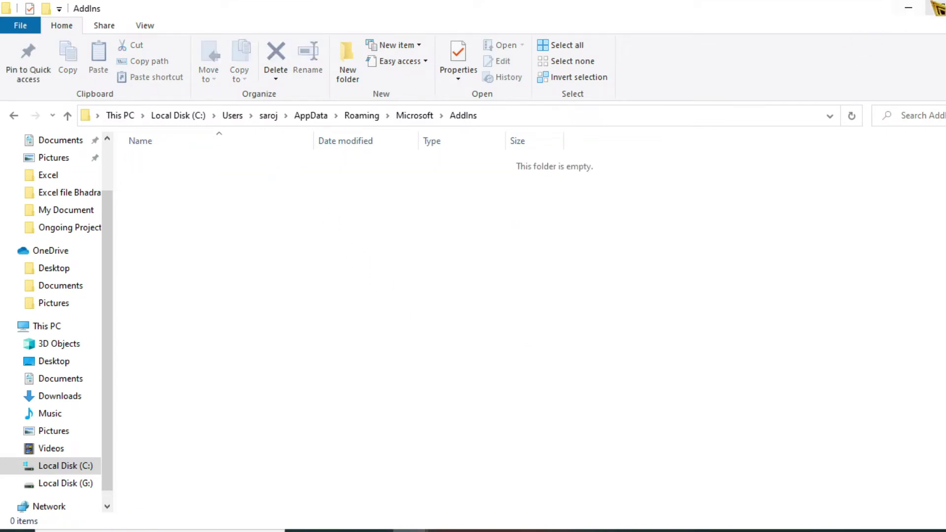
click(935, 8)
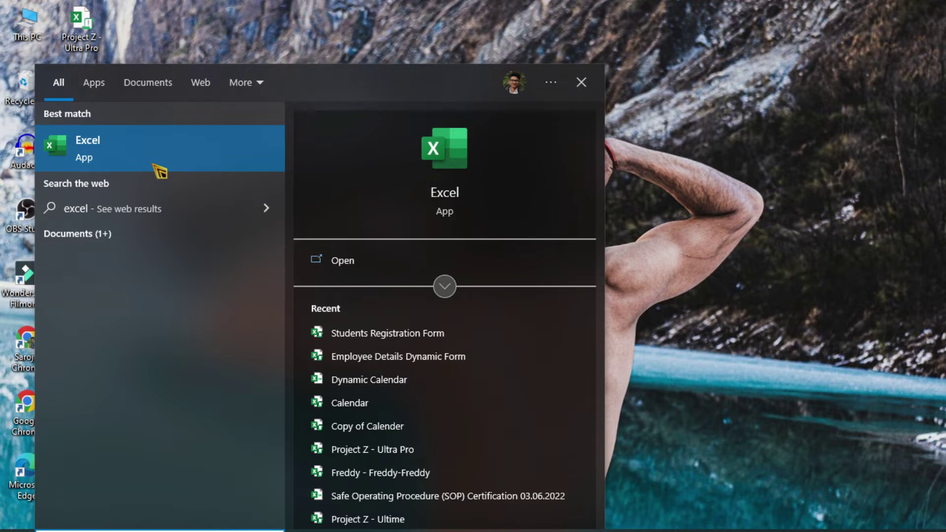
Start Excel again and dismiss its startup alert.
click(153, 165)
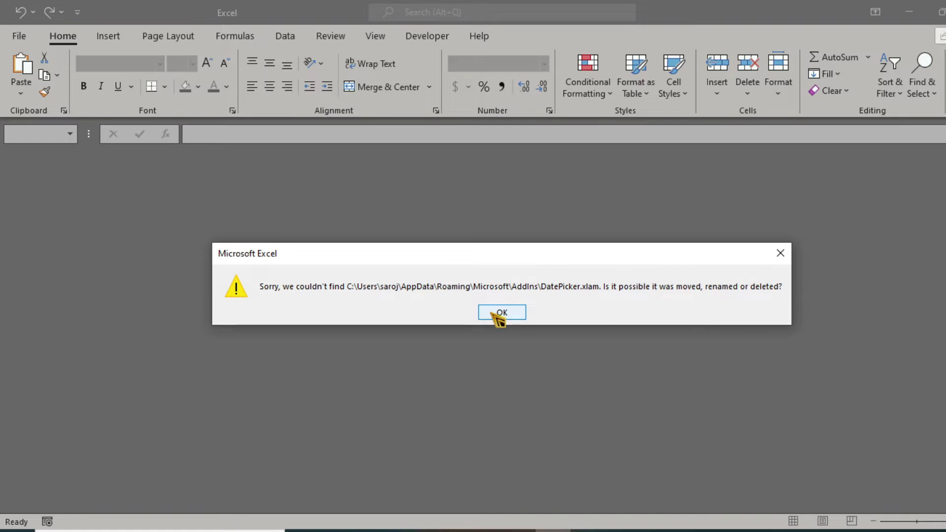
click(500, 313)
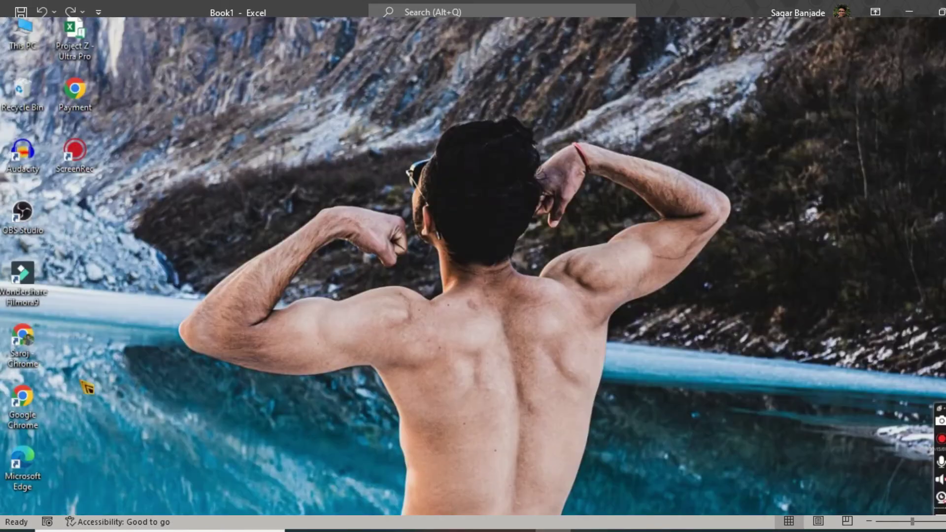
Open Chrome, search Google for samradapps, and open the Excel date picker add-in page.
double_click(28, 333)
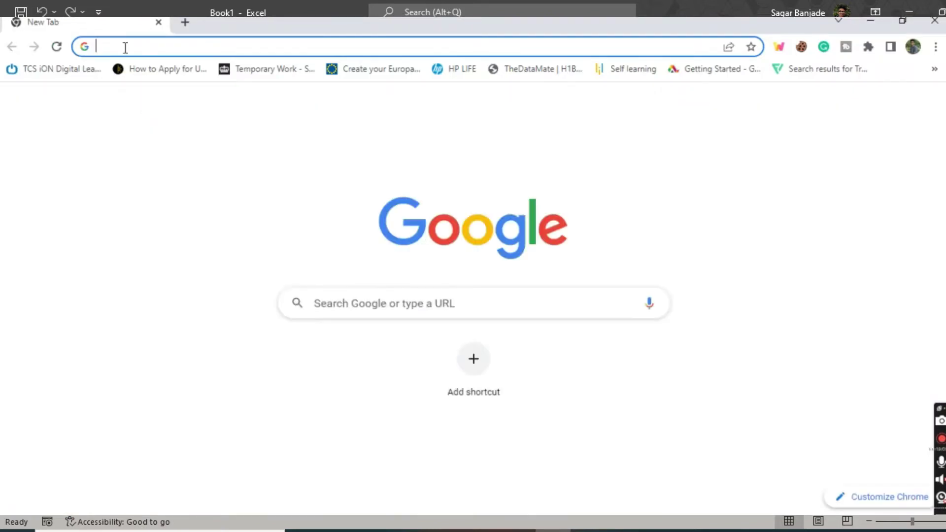
text(samradapps)
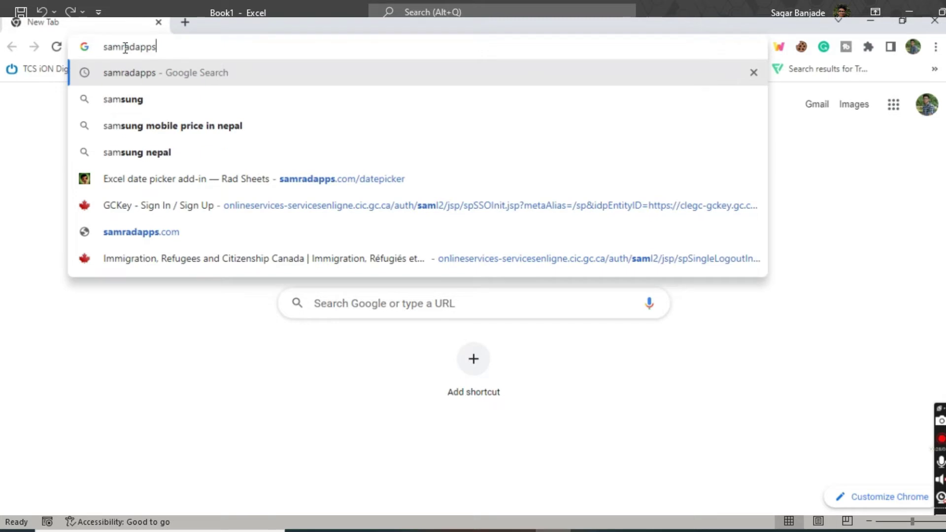
key(Return)
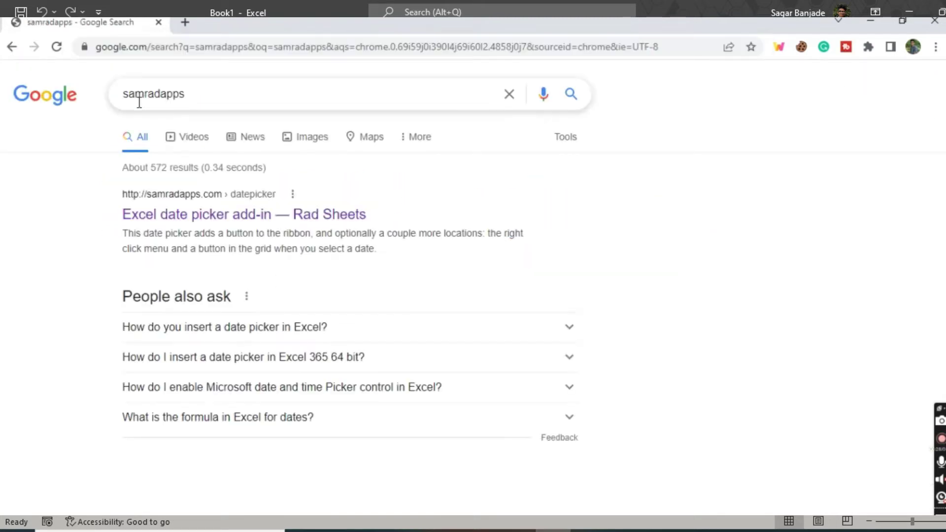
click(199, 216)
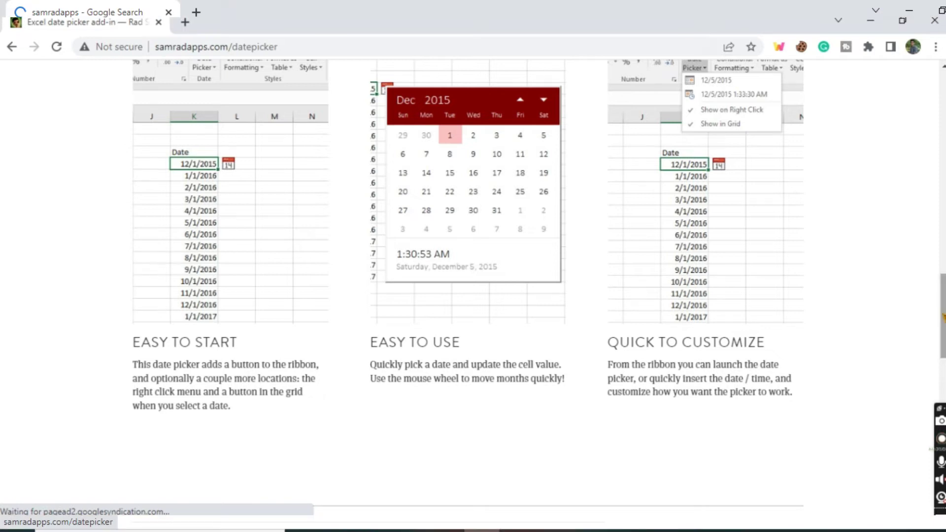
Download the date picker add-in for Excel and save samradapps_datepicker_220710 in the Date Picker folder under G:\Software.
scroll(473, 197, down, 4)
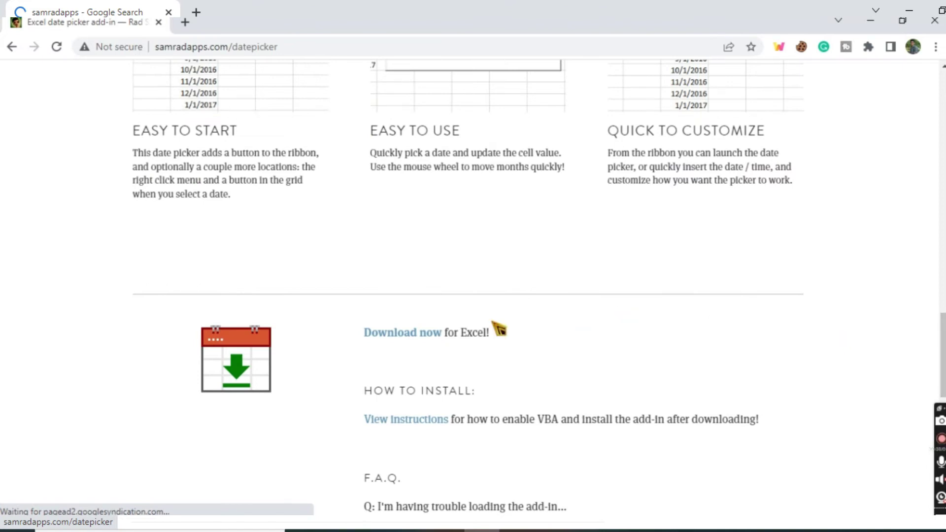
click(425, 337)
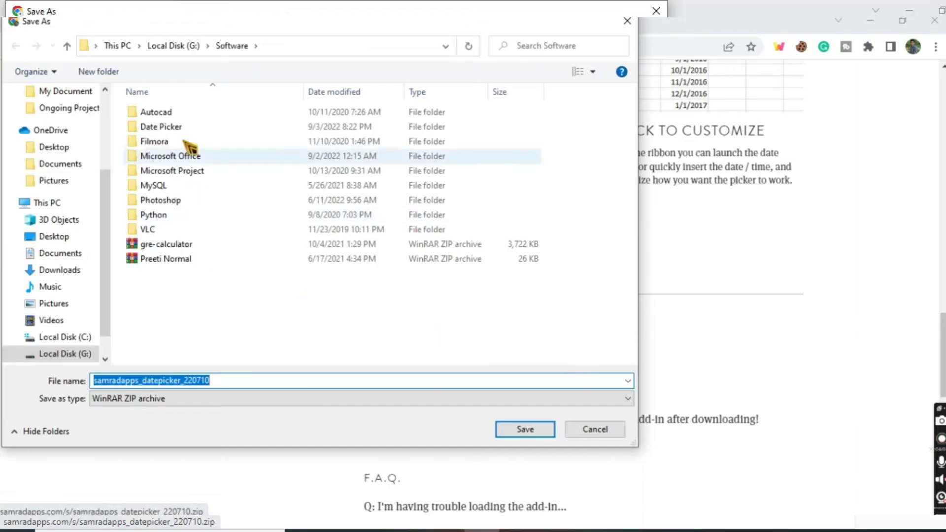
double_click(185, 127)
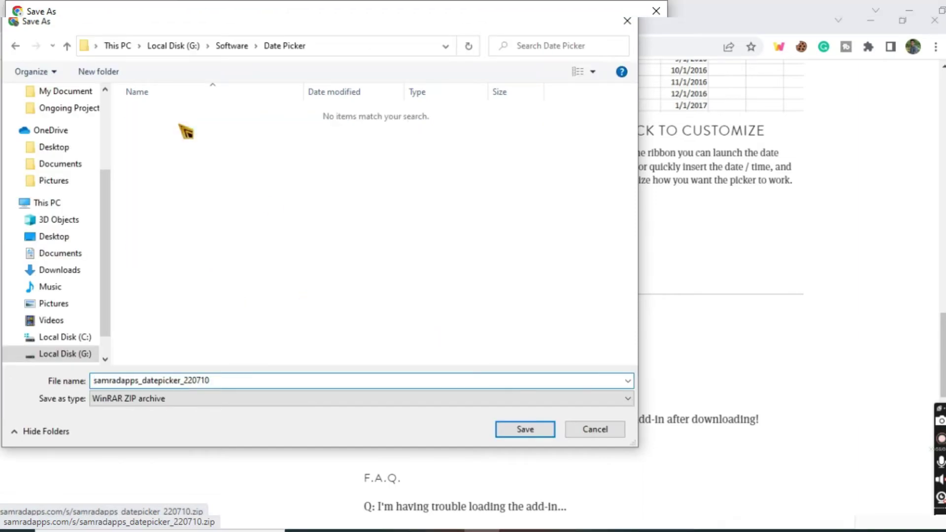
click(526, 433)
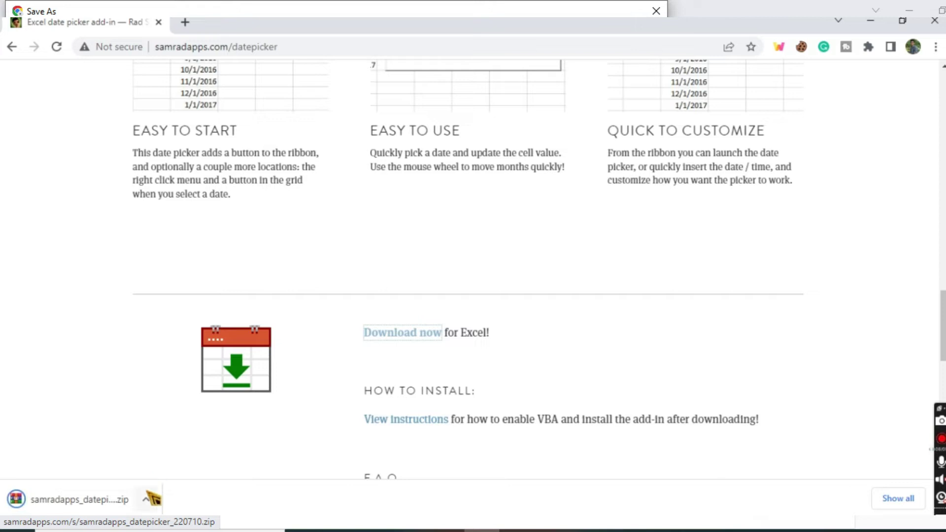
Show the downloaded samradapps_datepicker_220710 archive in its folder and extract its contents there.
click(147, 499)
click(178, 452)
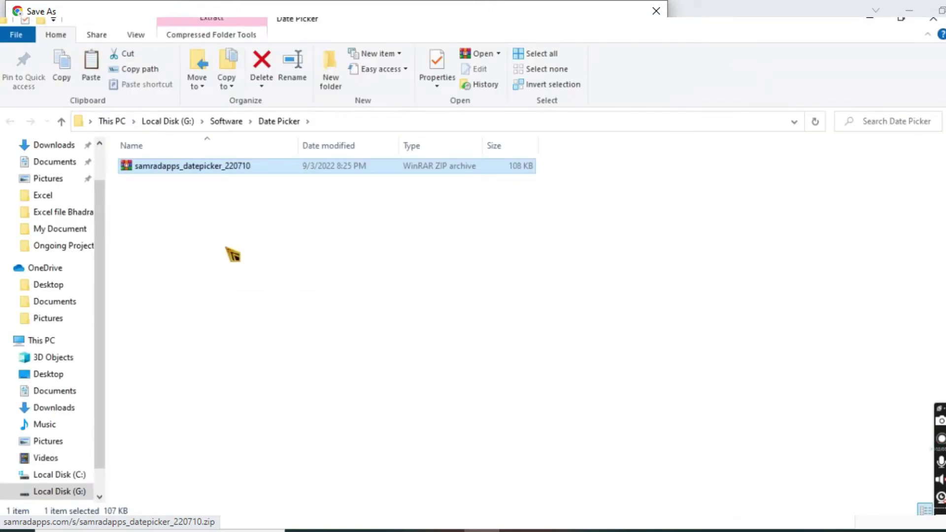
right_click(251, 171)
click(281, 227)
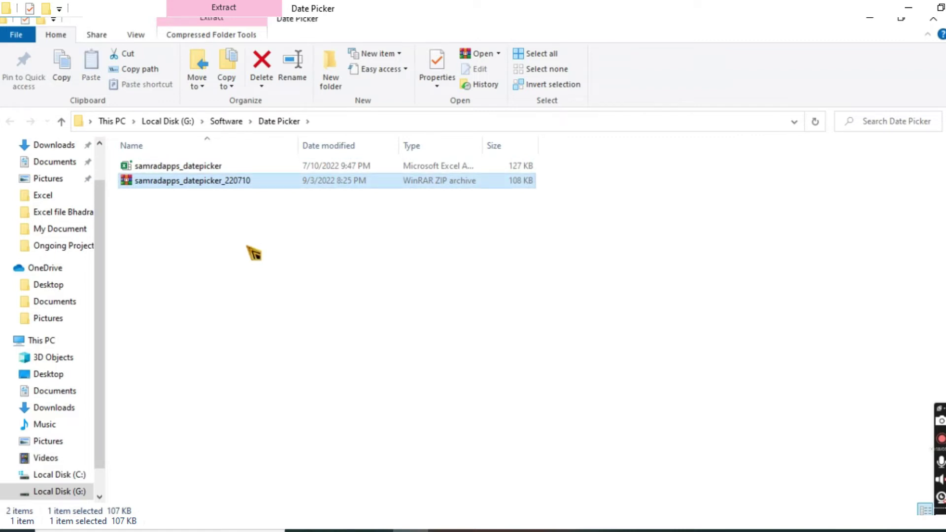
Copy the extracted samradapps_datepicker add-in file from the Date Picker folder.
key(ctrl+c)
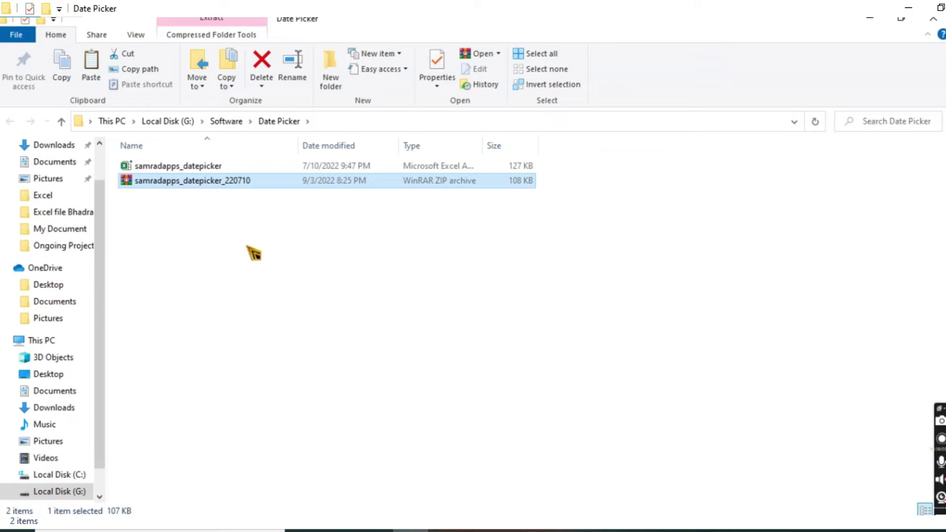
click(249, 248)
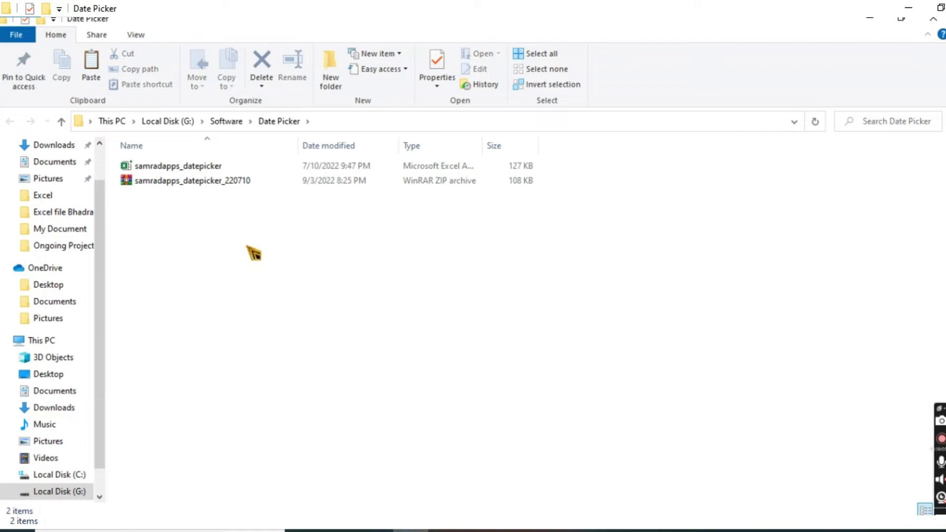
click(195, 166)
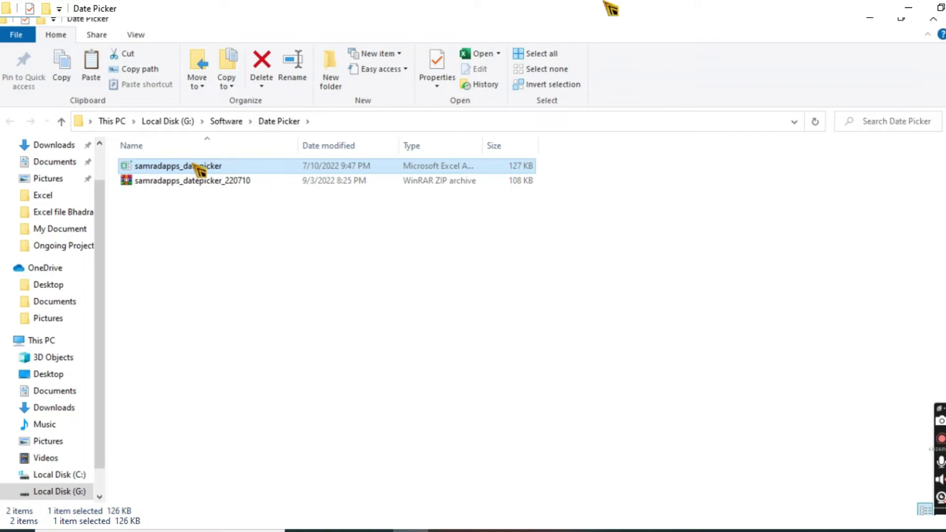
Open the user's profile folder inside Users on Local Disk (C:).
click(60, 475)
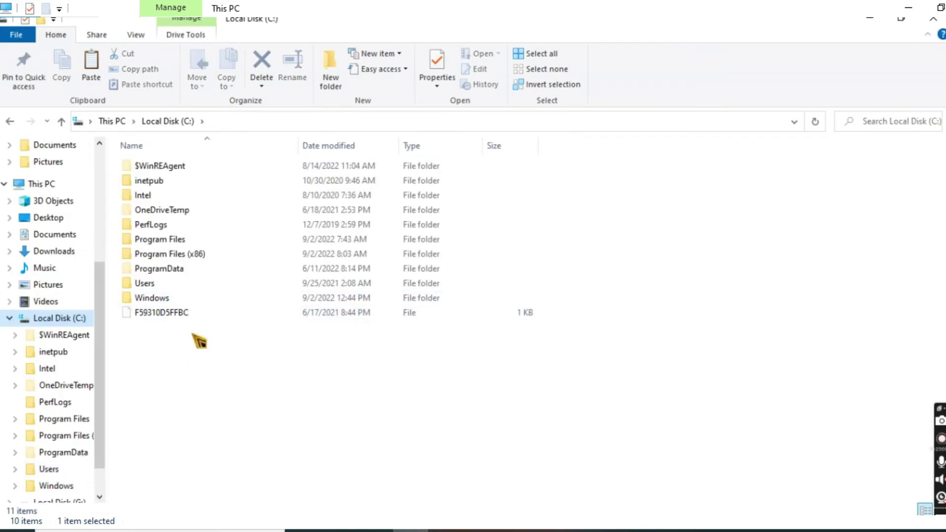
double_click(169, 285)
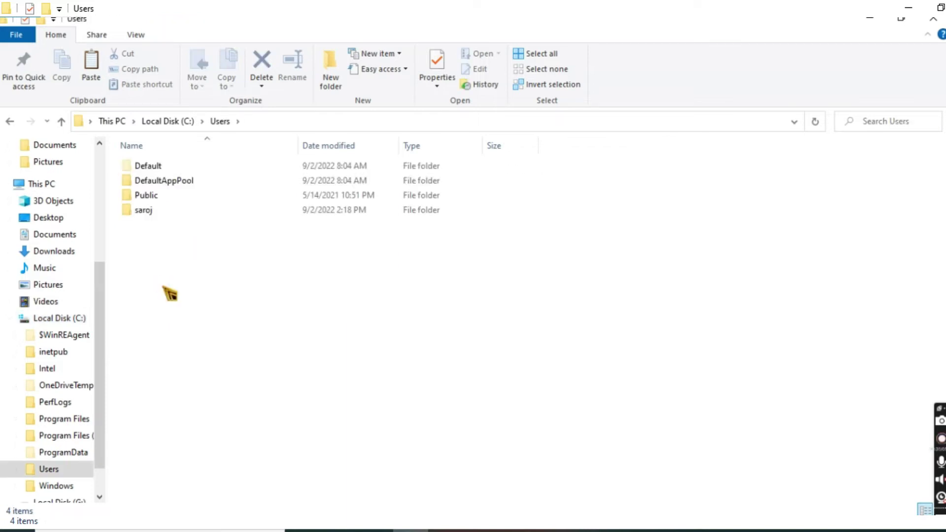
click(168, 215)
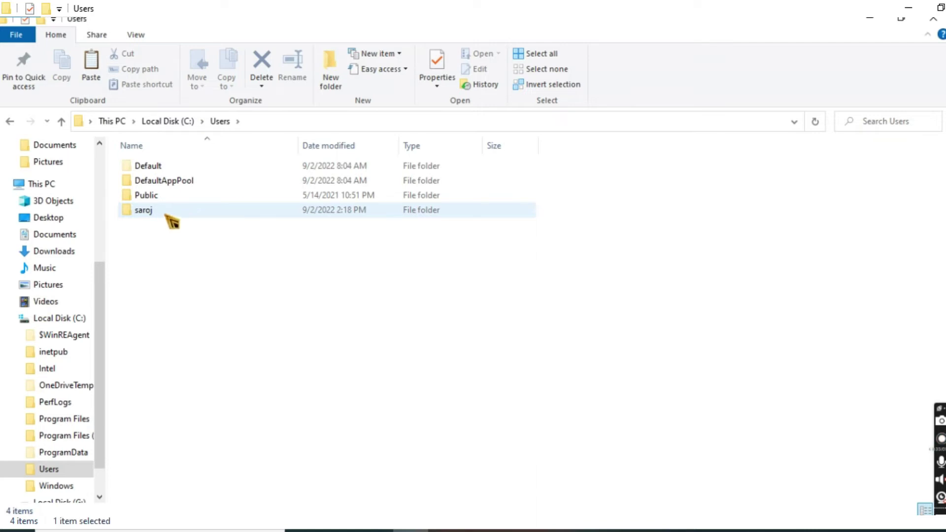
double_click(167, 215)
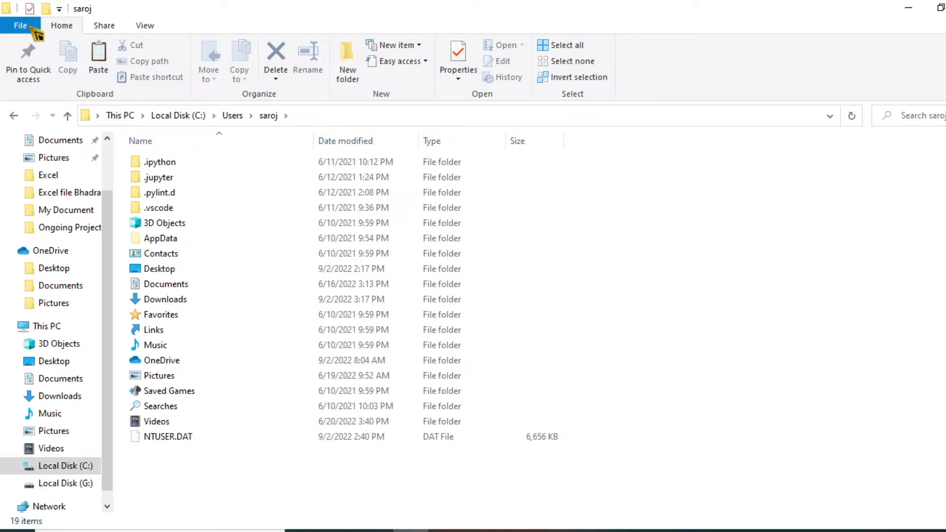
Check the hidden files, folders and drives setting in the folder options.
click(29, 27)
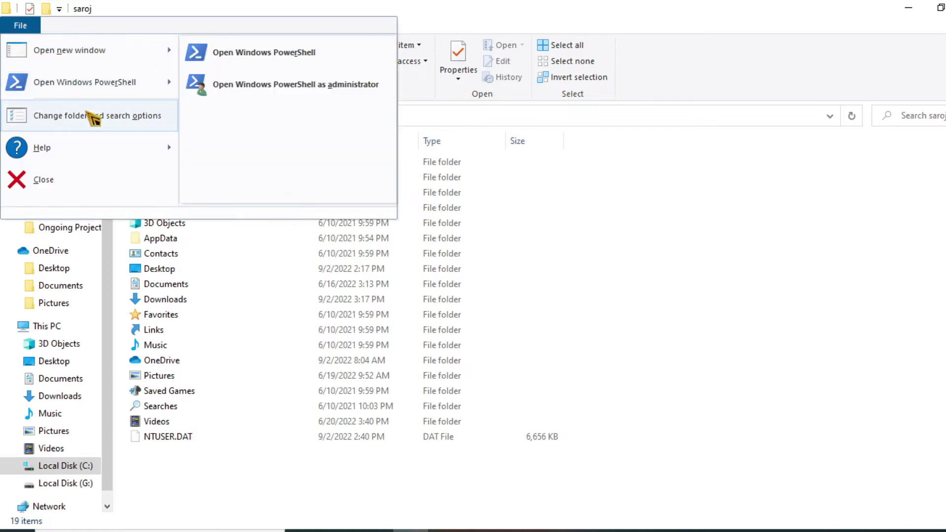
click(132, 127)
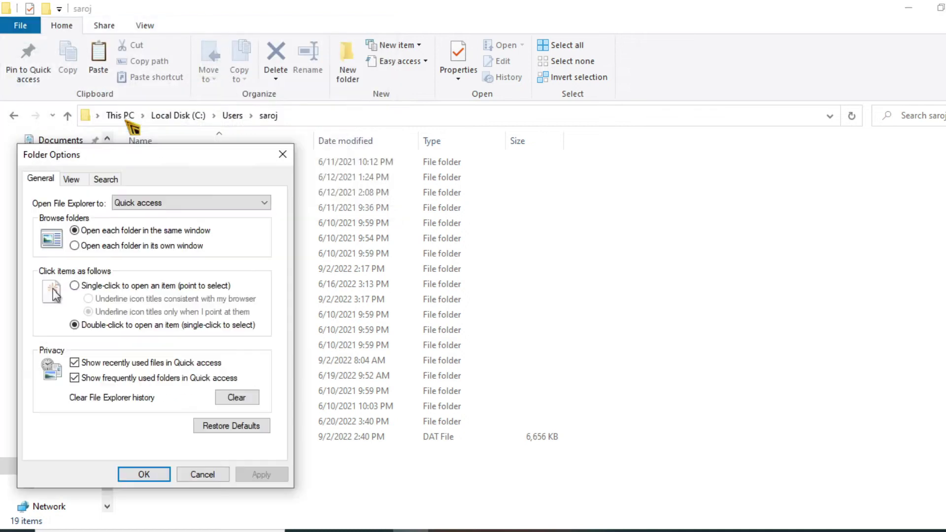
click(71, 178)
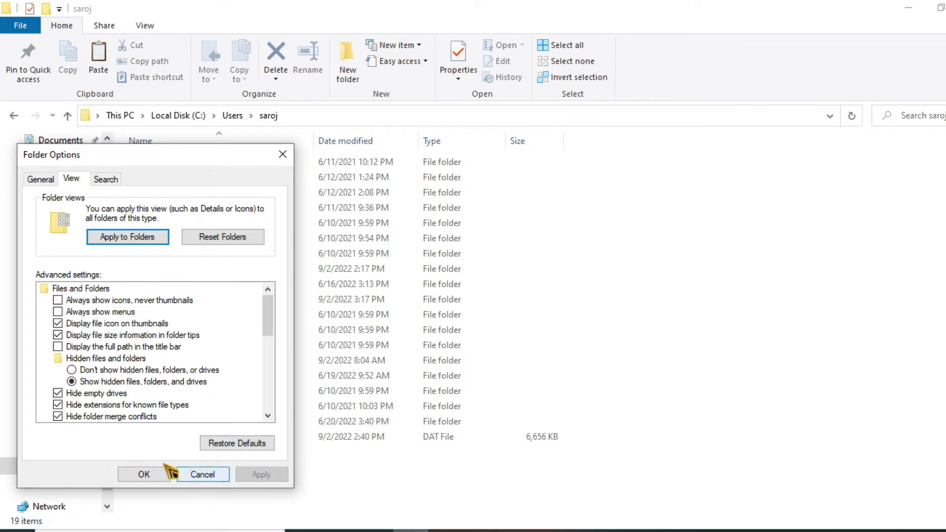
click(283, 154)
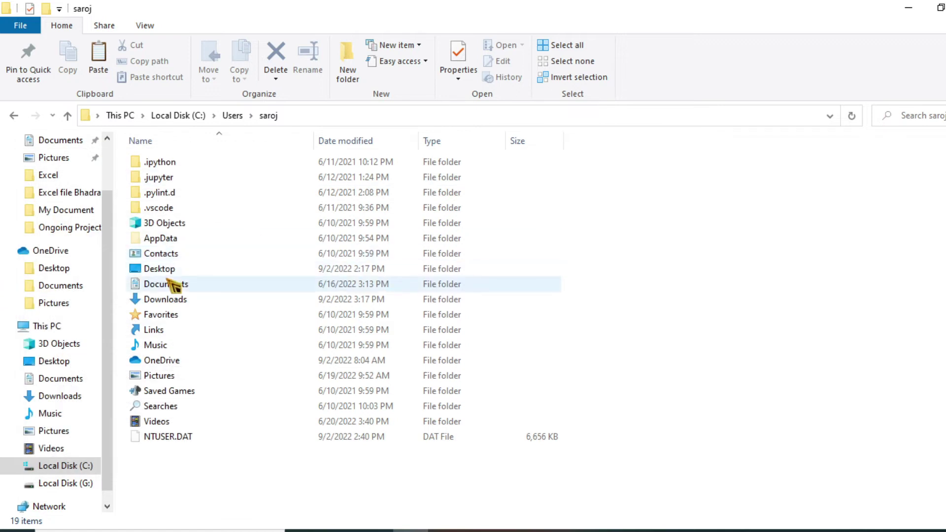
Paste the samradapps_datepicker file into the AppData\Roaming\Microsoft\AddIns folder of the user profile.
click(167, 242)
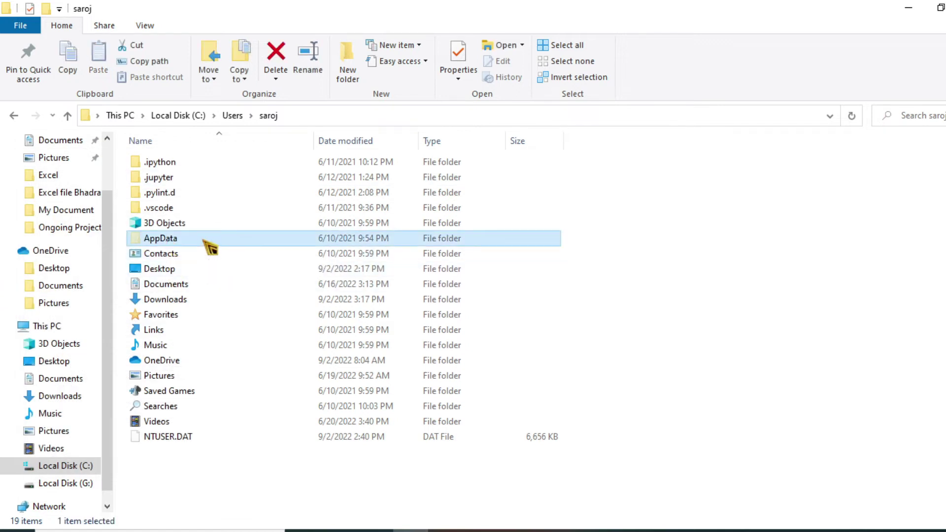
double_click(204, 242)
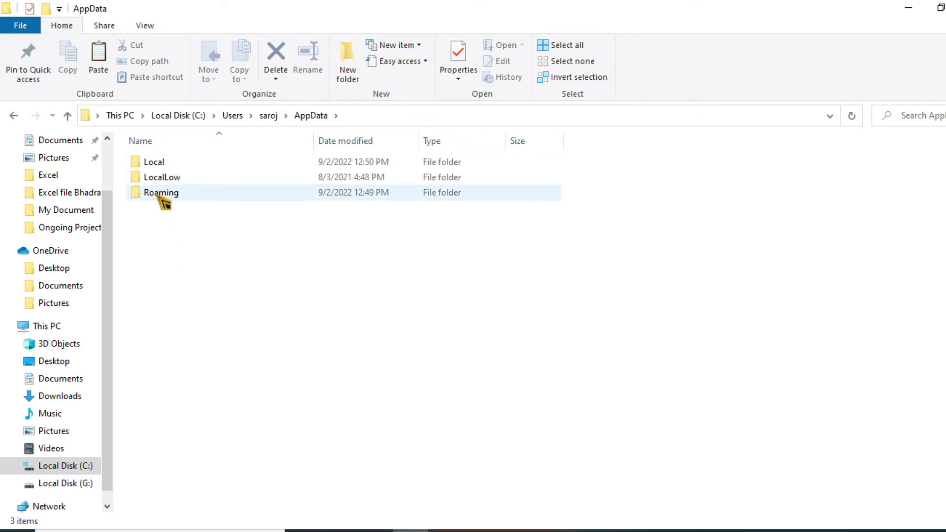
double_click(192, 202)
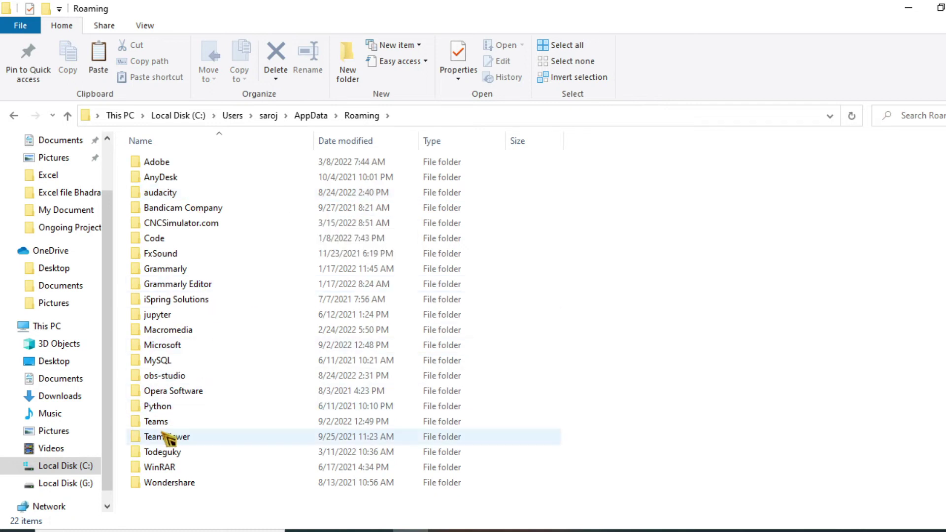
double_click(158, 346)
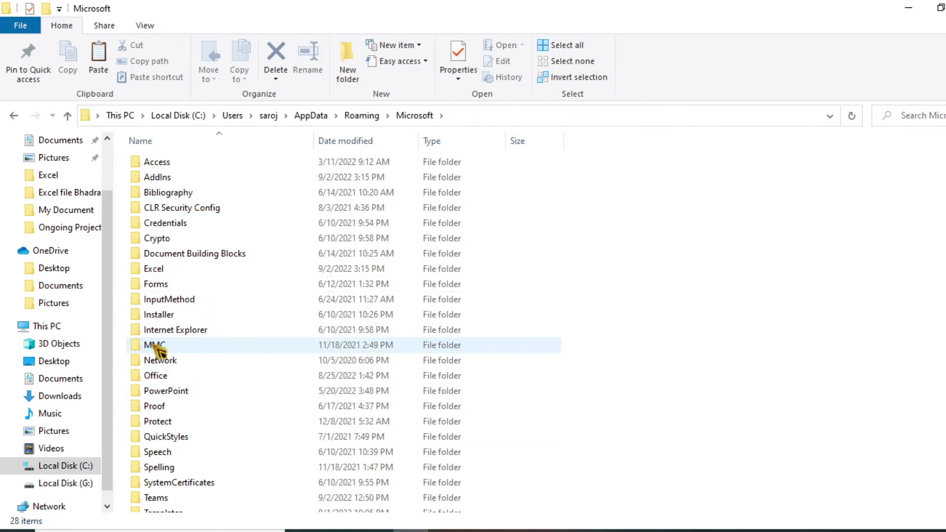
double_click(160, 178)
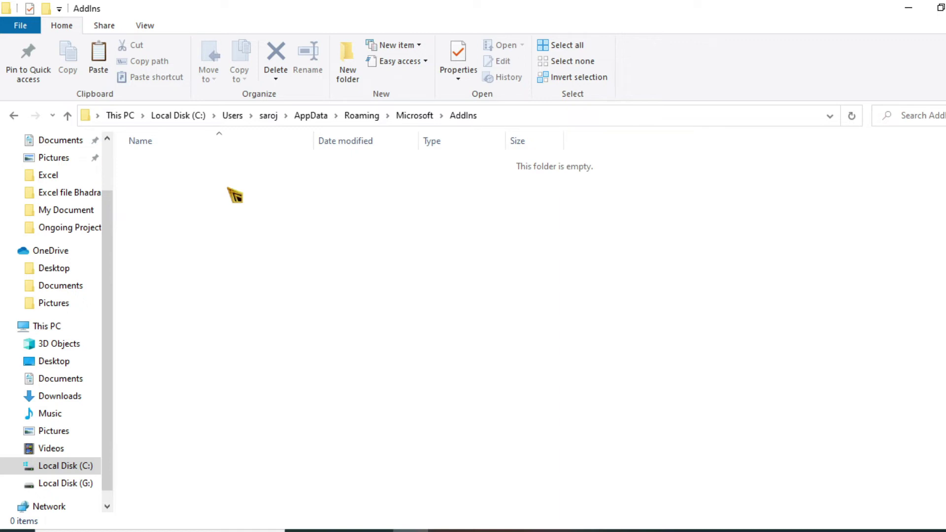
key(ctrl+v)
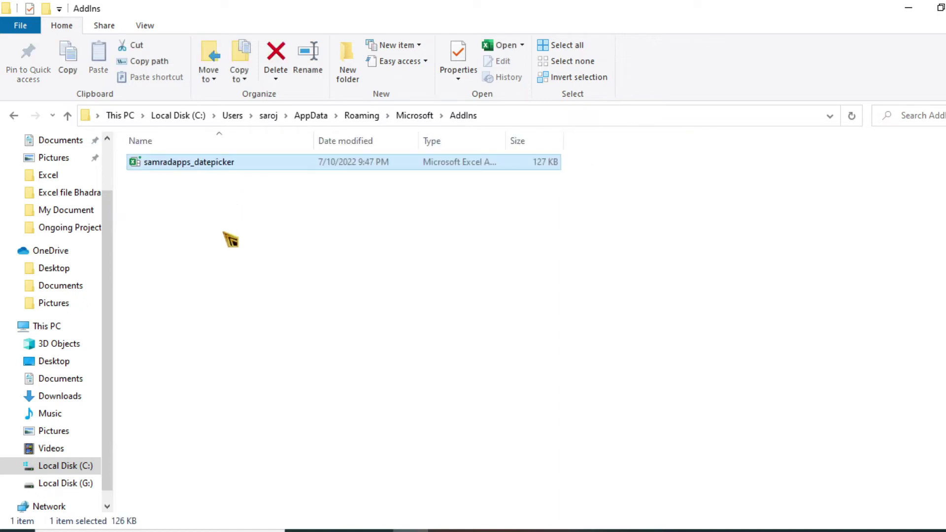
click(231, 240)
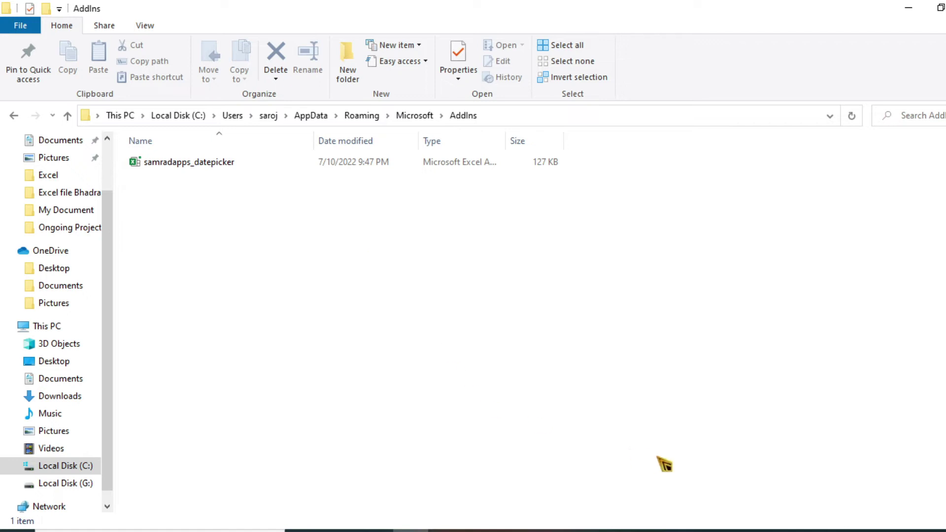
Switch to the Book1 workbook in Excel and make sure the Developer tab is enabled in the ribbon customization options.
mouse_move(559, 528)
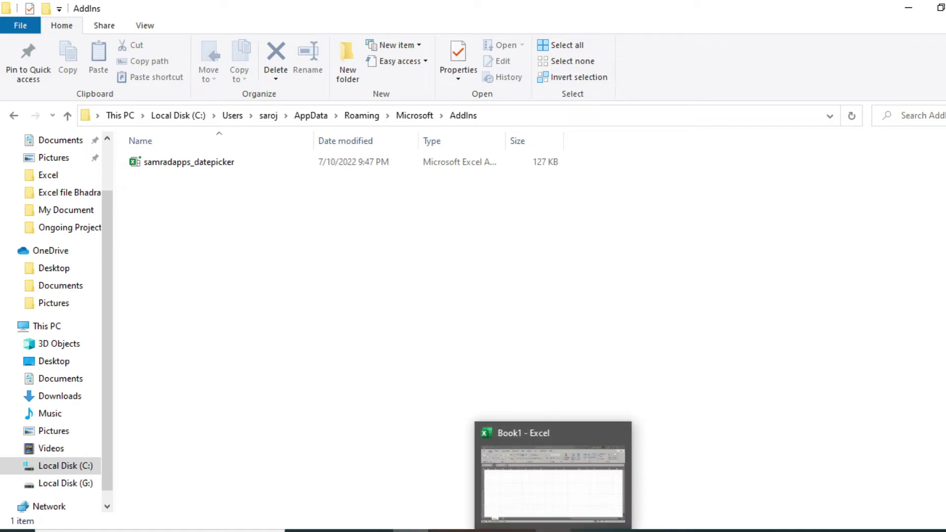
click(554, 500)
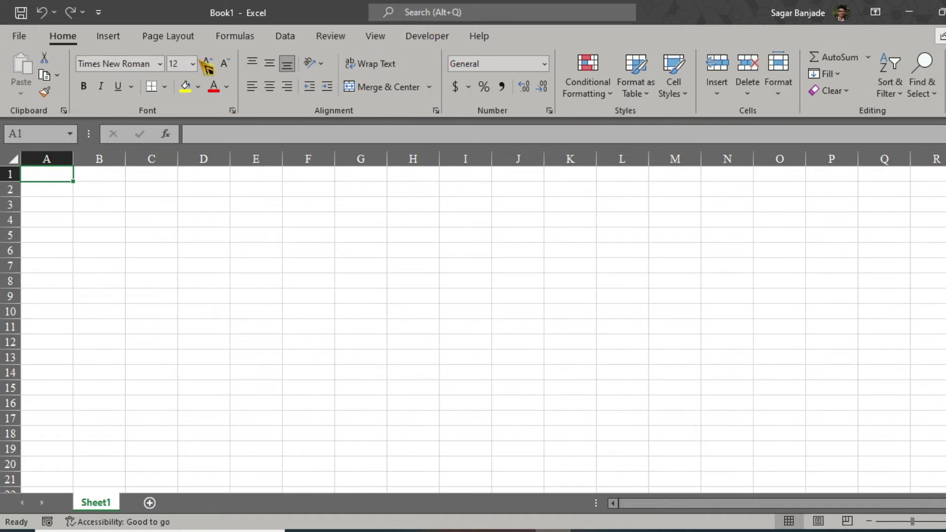
click(22, 39)
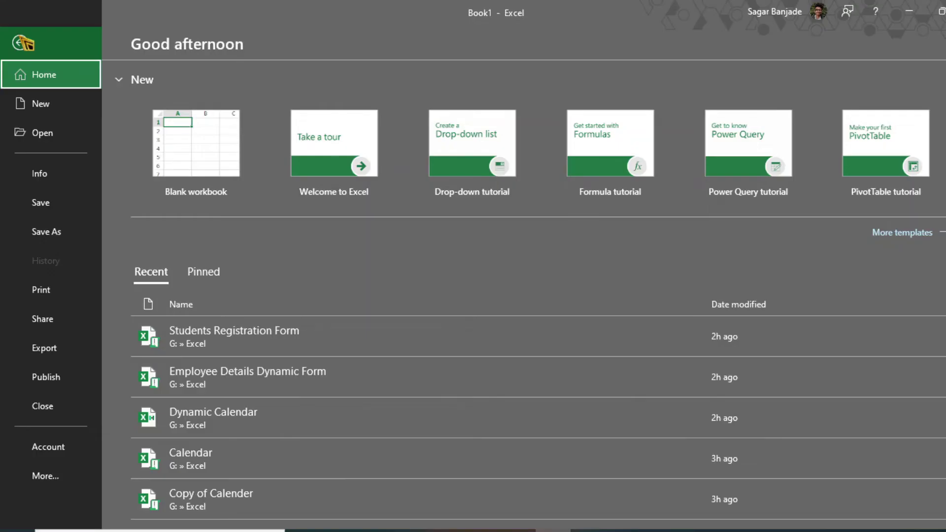
click(50, 475)
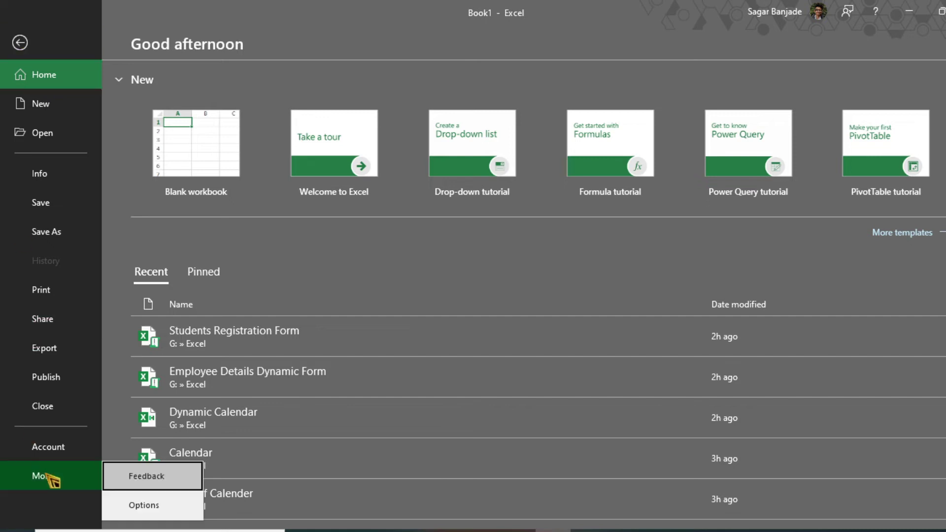
click(143, 507)
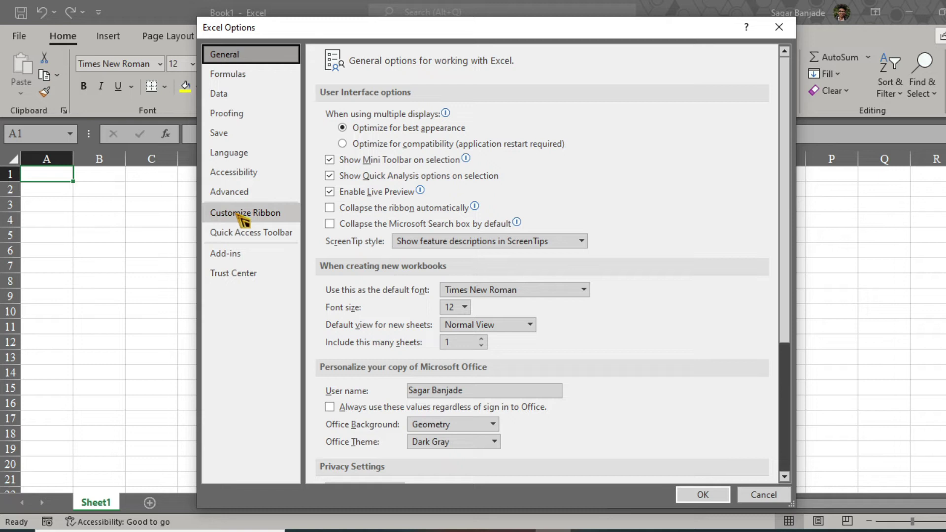
click(271, 218)
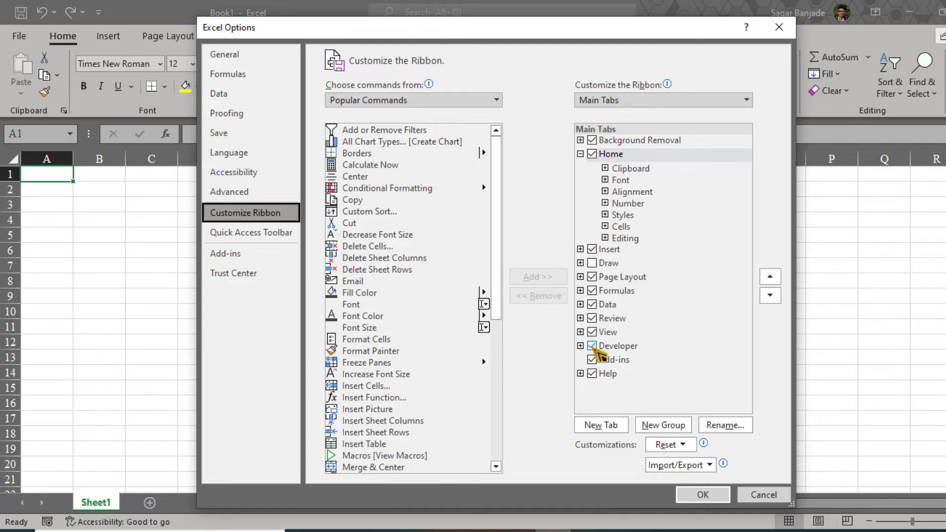
click(592, 346)
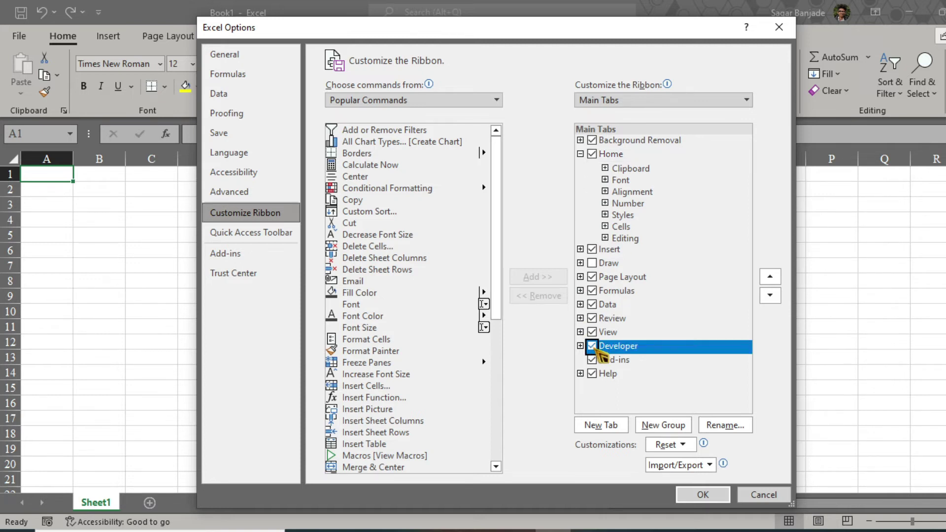
click(702, 495)
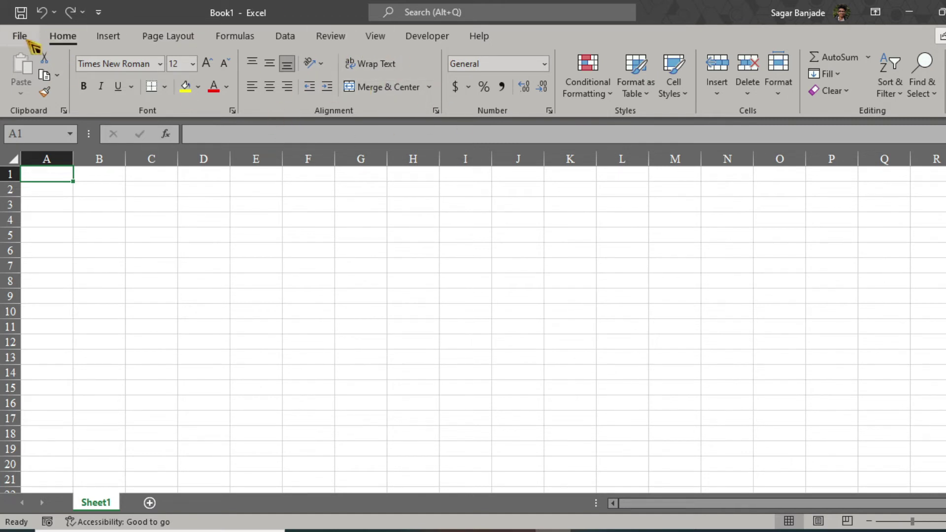
Open the management dialog for Excel Add-ins from the Excel options.
click(21, 37)
click(47, 476)
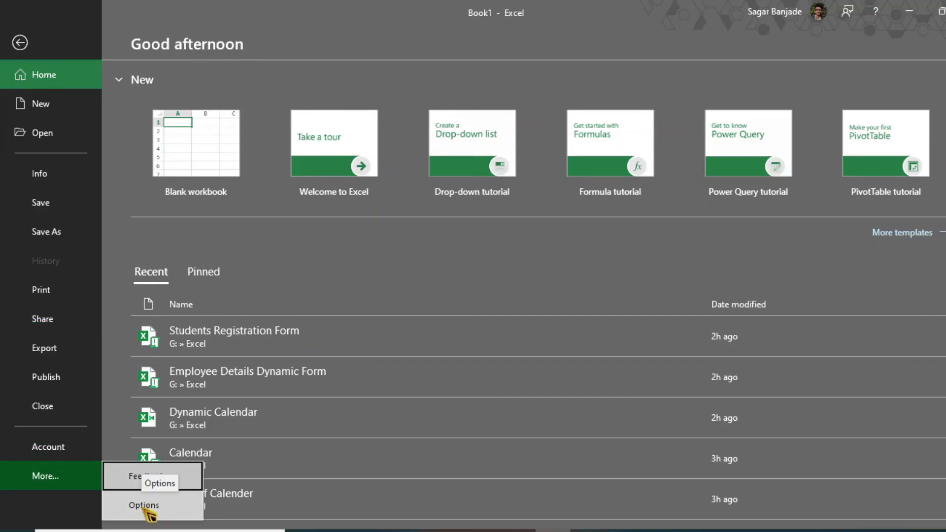
click(144, 507)
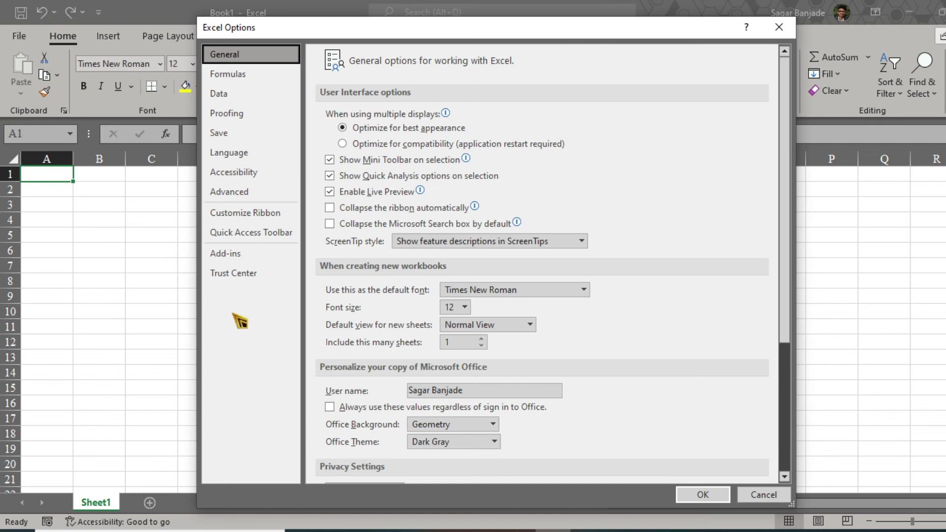
click(246, 255)
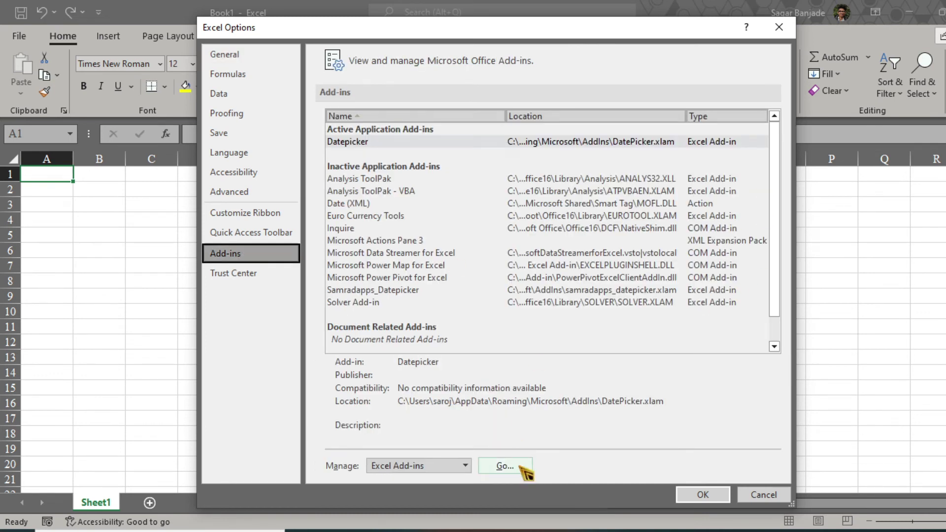
click(505, 466)
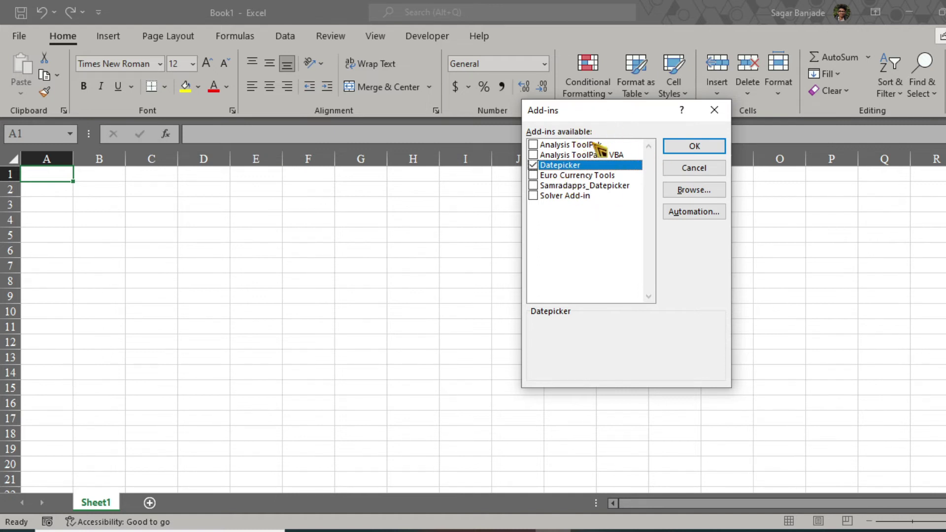
Load the samradapps_datepicker add-in from the AddIns folder, replacing the existing file of that name.
click(690, 194)
click(694, 190)
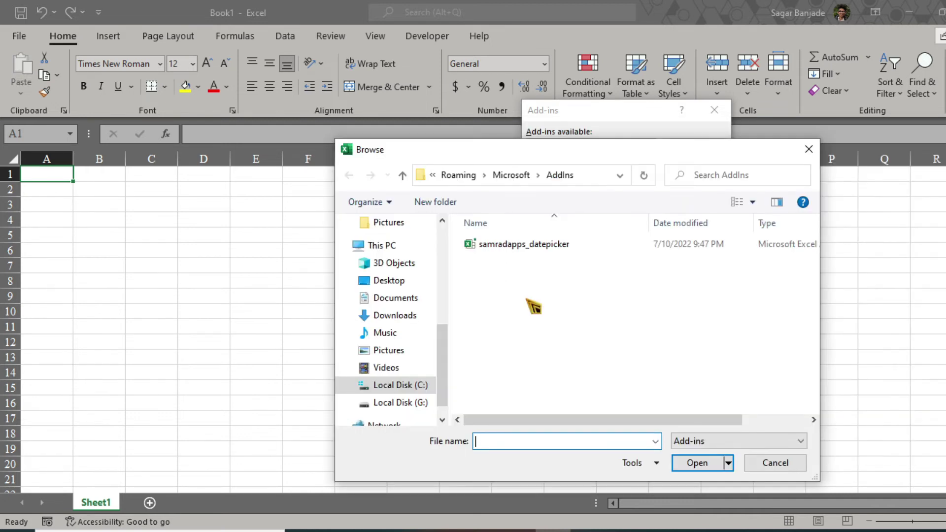
double_click(525, 245)
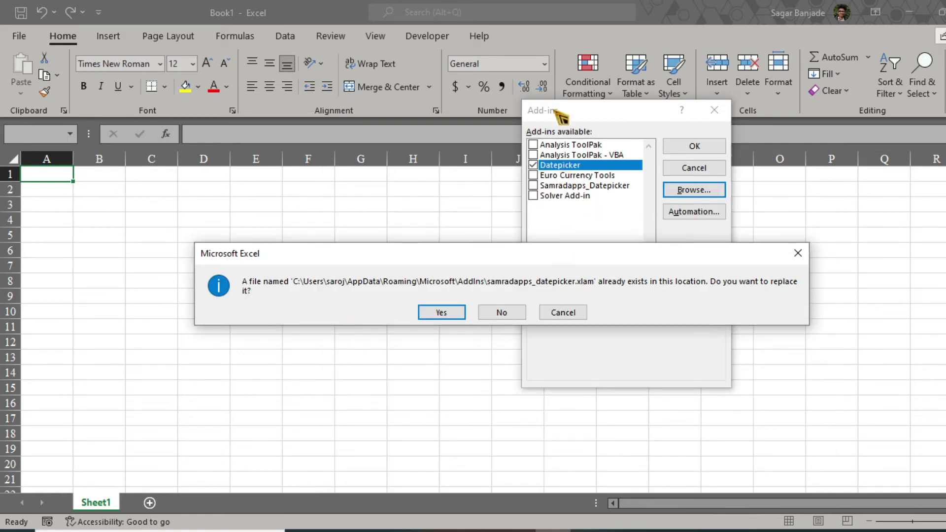
click(440, 314)
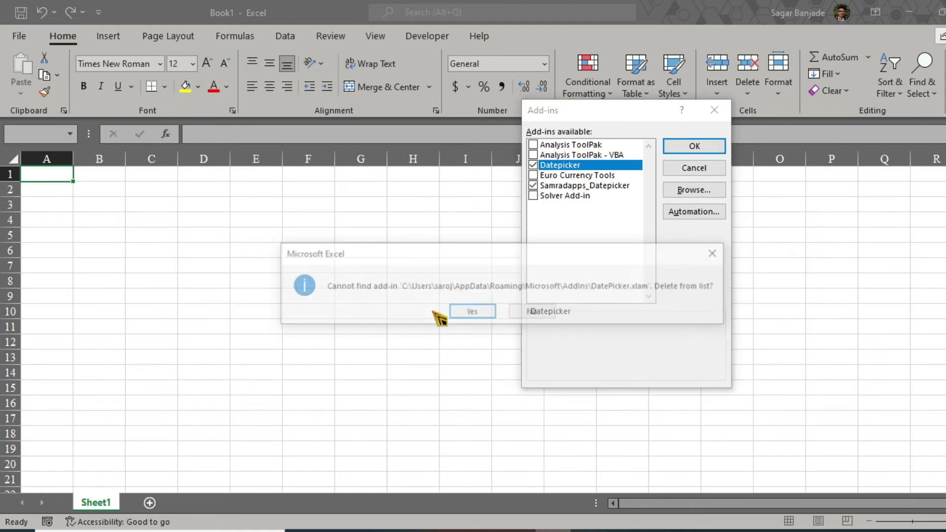
Delete the missing Datepicker add-in from the list and apply the add-in selection with Samradapps_Datepicker enabled.
click(472, 313)
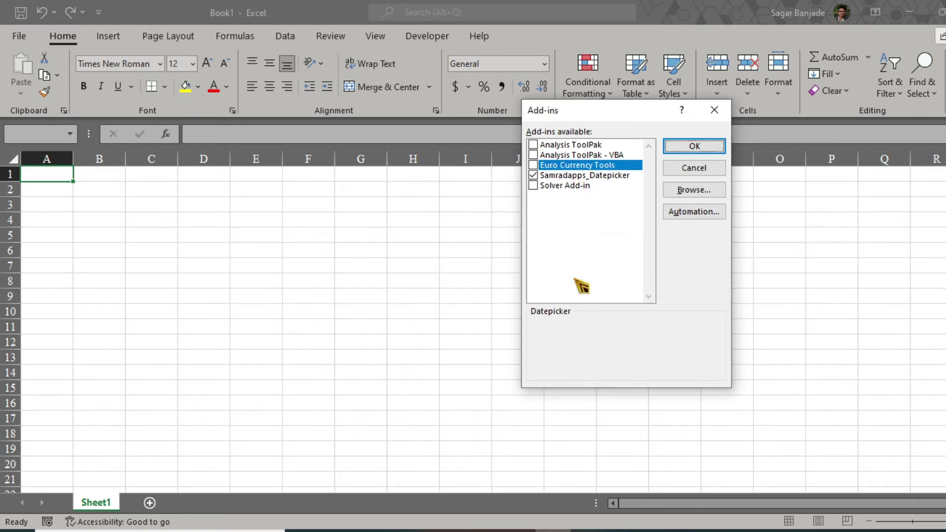
click(542, 176)
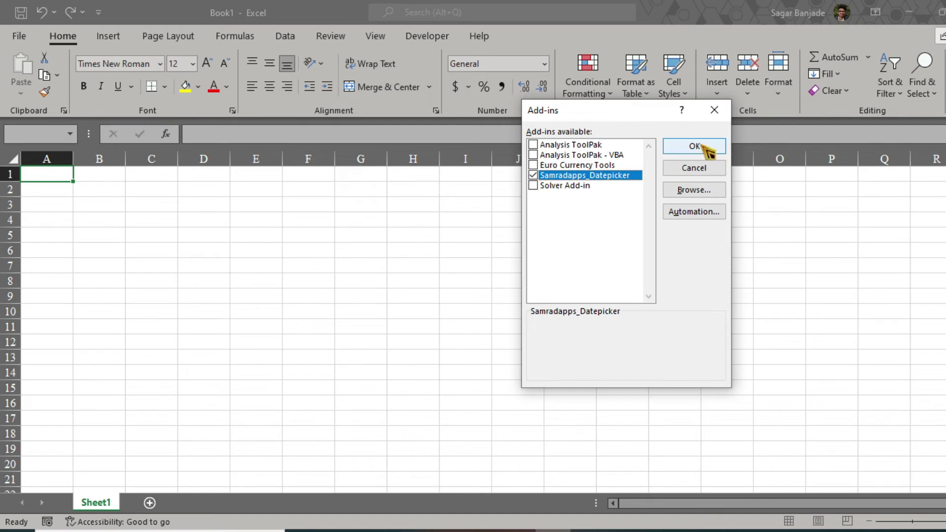
click(694, 146)
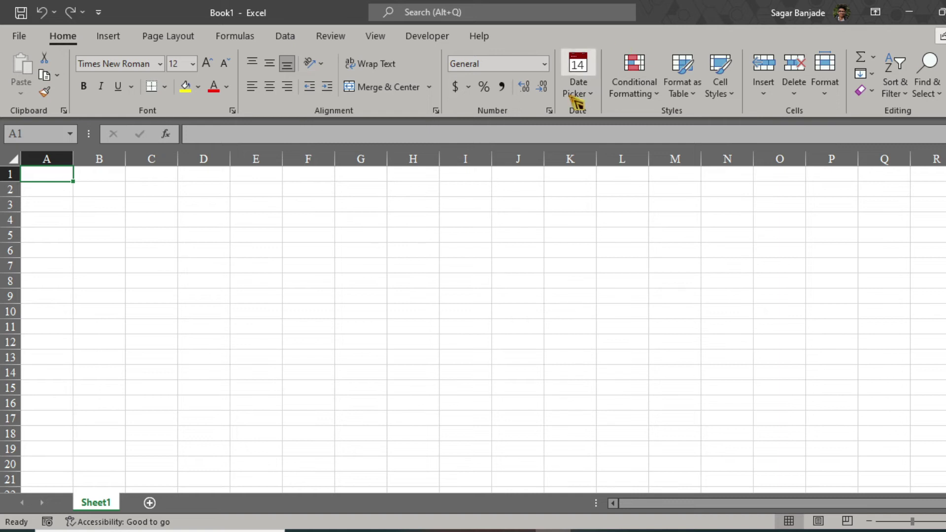
Insert the date 9/2/2022 in cell D3 with the Date Picker and widen column D.
click(209, 202)
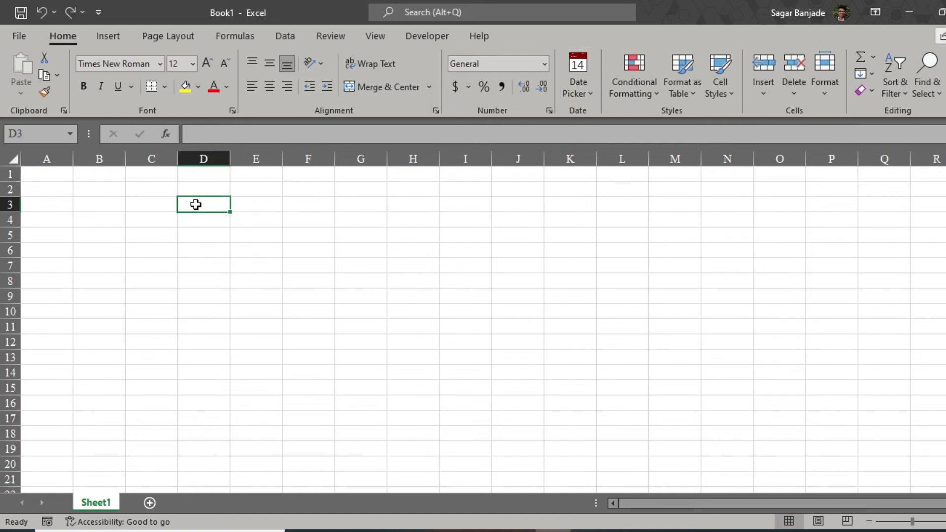
click(578, 93)
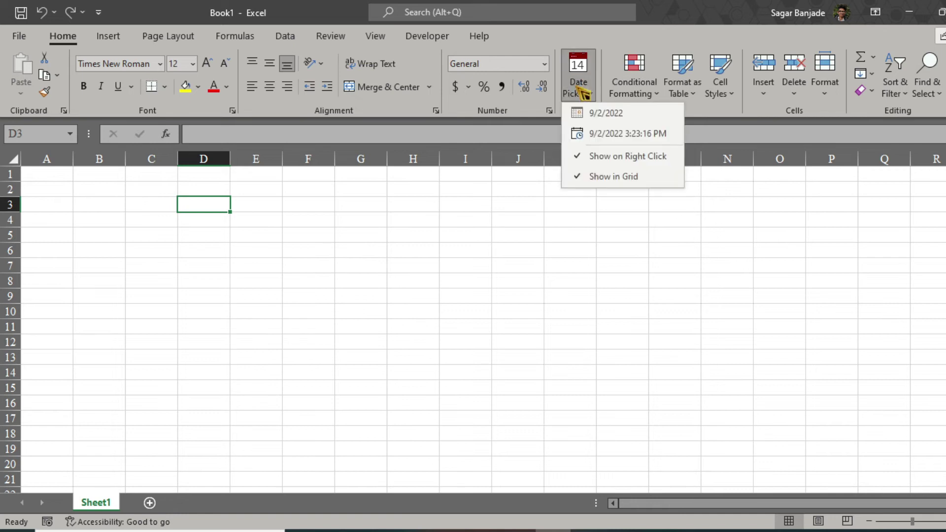
click(602, 118)
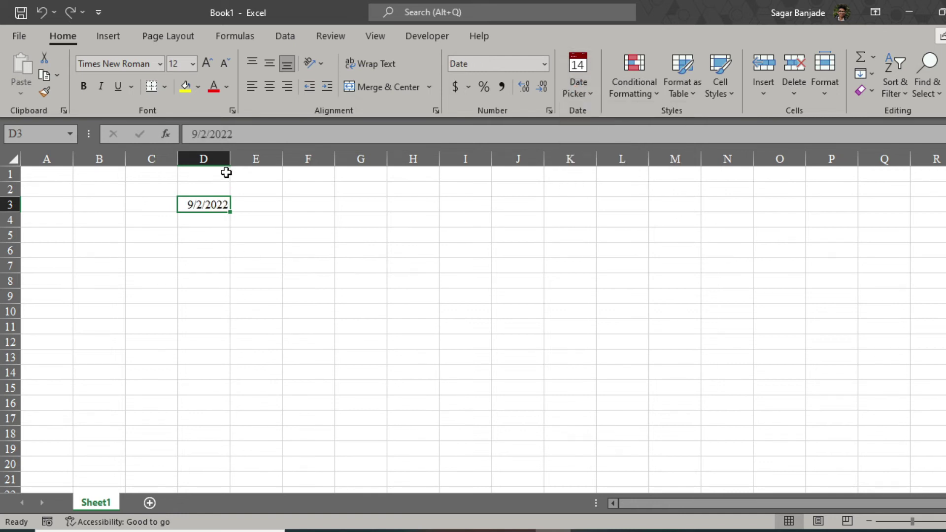
drag(230, 159, 280, 159)
Review the Date Picker options, including Show on Right Click, and enter 9/13/2022 in cell D4 from its calendar.
click(212, 219)
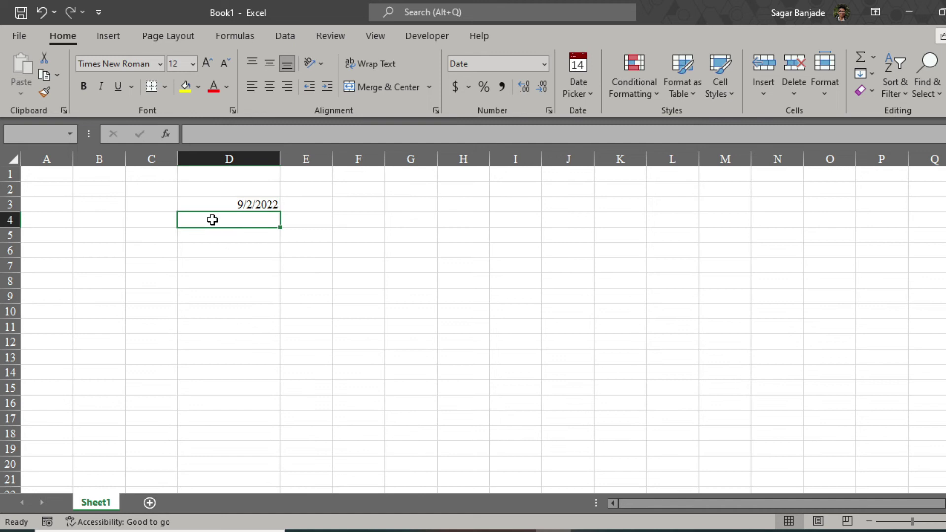
right_click(213, 220)
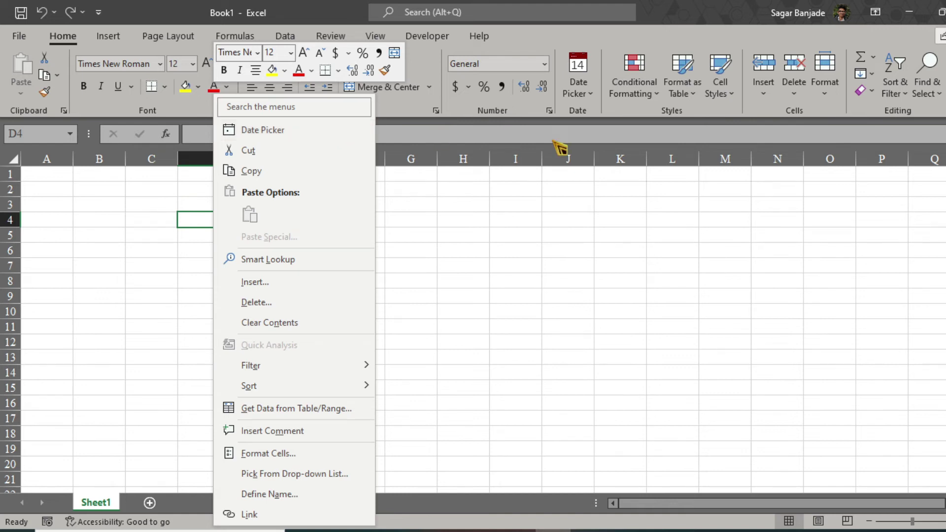
click(531, 194)
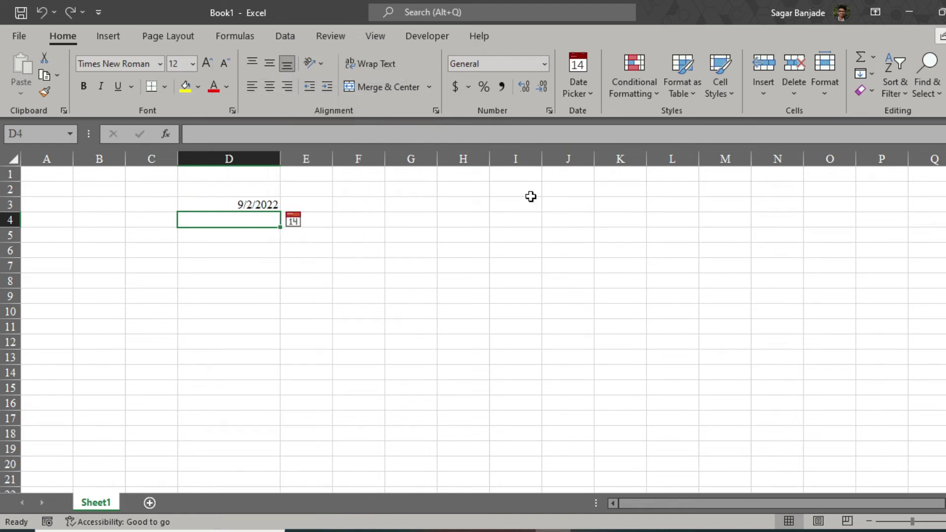
click(590, 94)
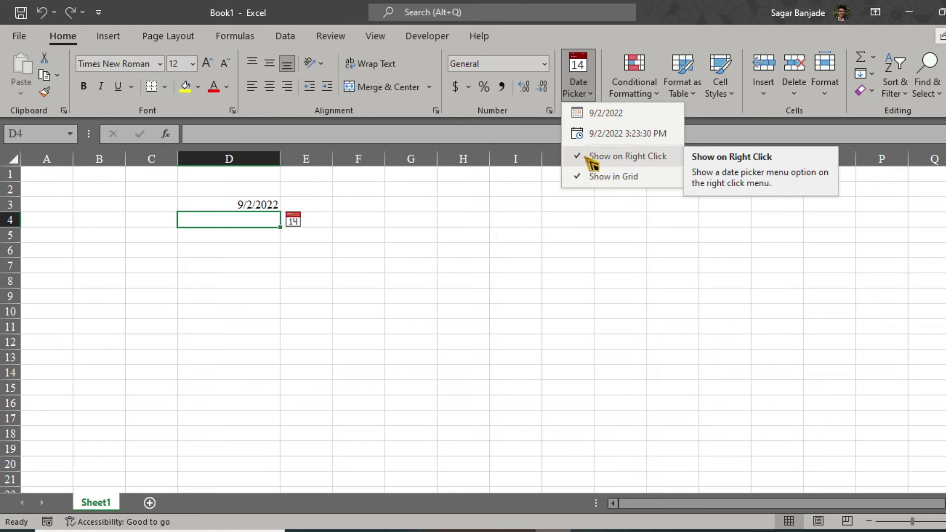
right_click(249, 220)
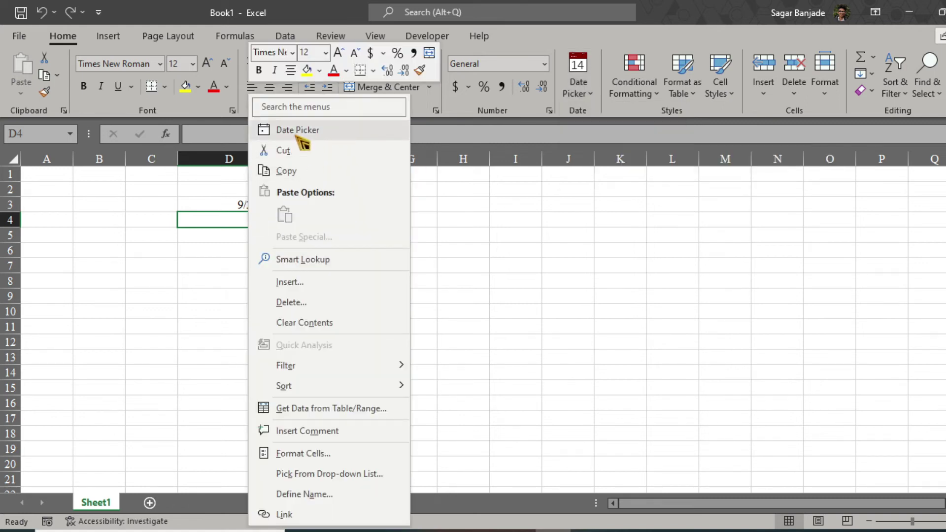
click(298, 138)
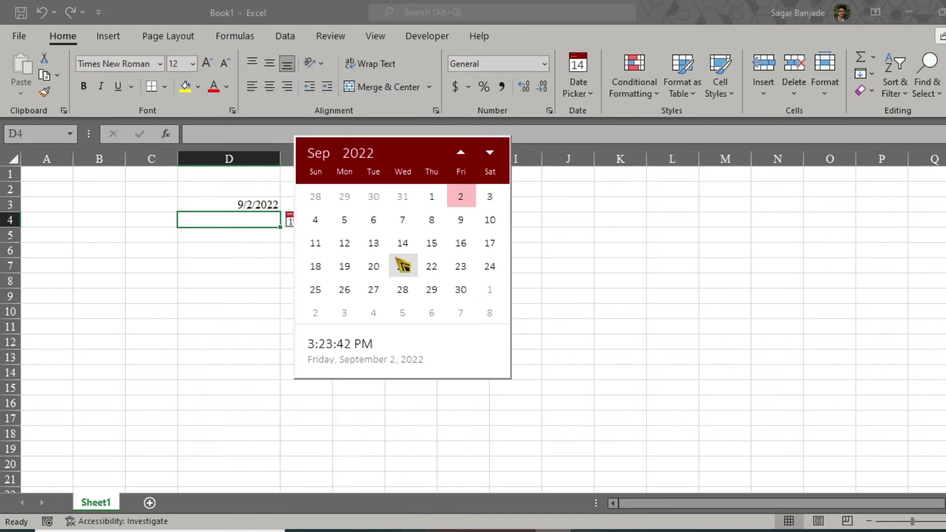
click(372, 245)
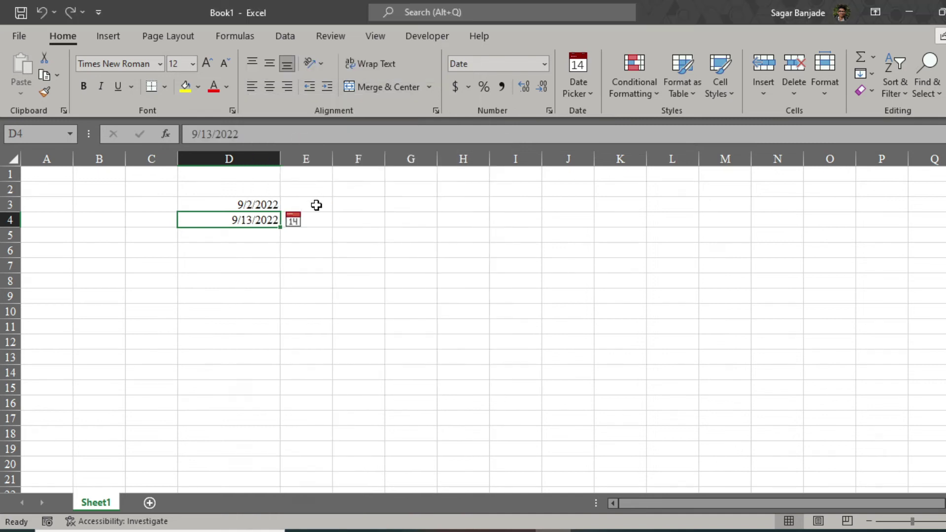
Enter 9/20/2022 in cell D5 using the in-grid date picker calendar.
click(257, 239)
click(294, 235)
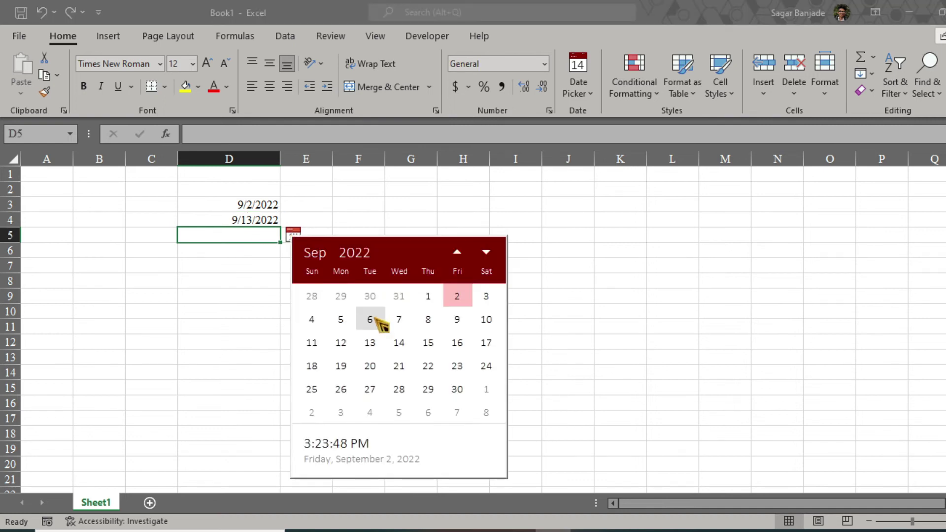
click(371, 365)
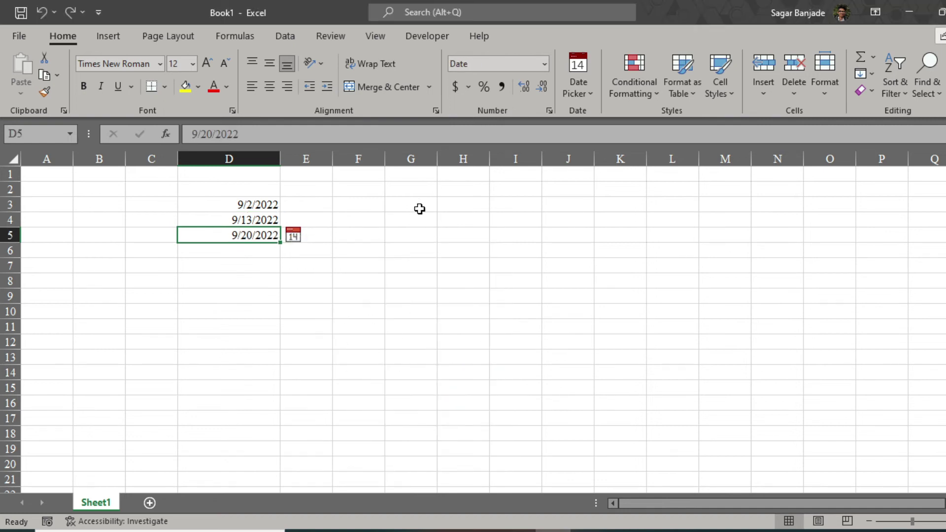
Enter 9/12/2022 in cell G3 by picking it from the Date Picker calendar.
click(419, 209)
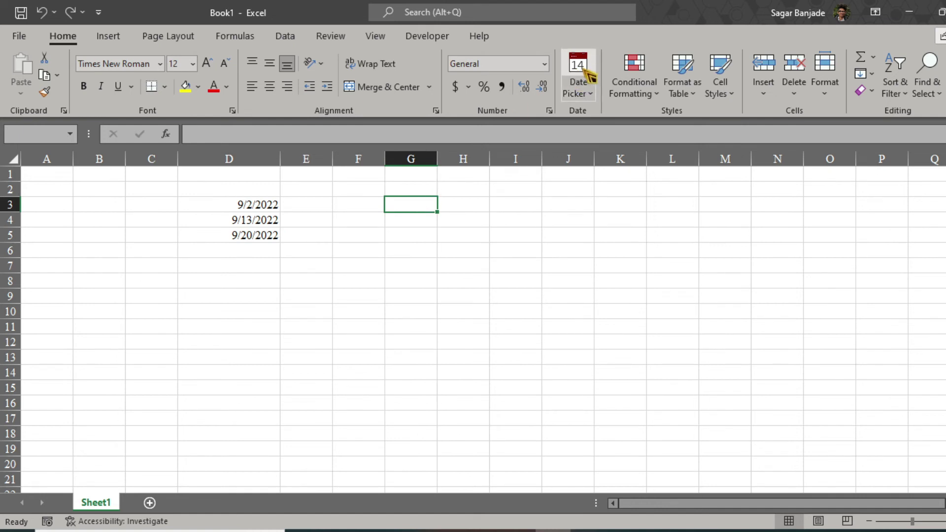
click(577, 79)
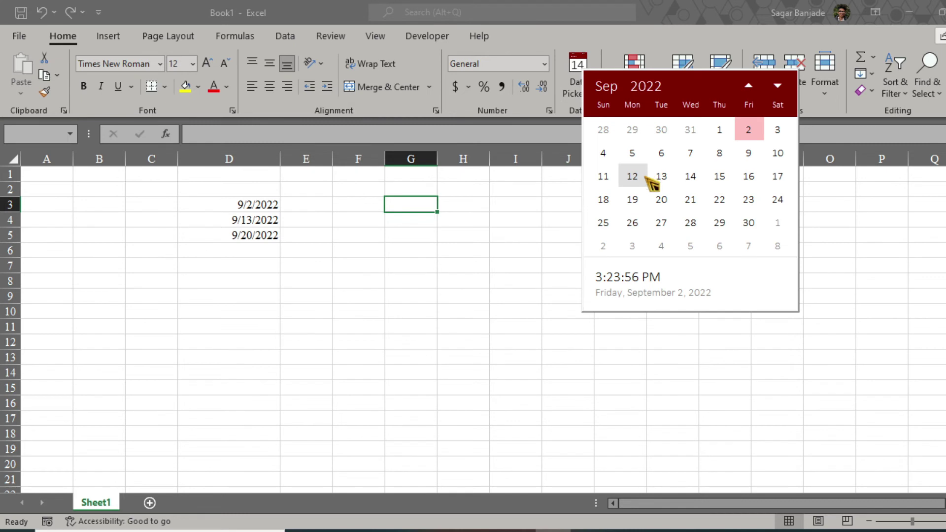
click(635, 179)
Enter 9/21/2022 in cell G5 from the Date Picker calendar and widen column G.
click(404, 243)
click(402, 235)
right_click(401, 235)
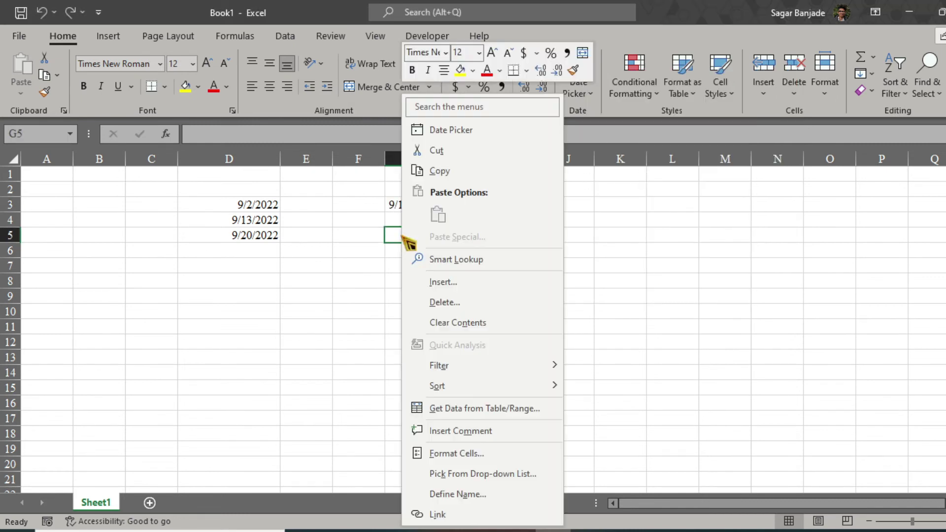
click(447, 132)
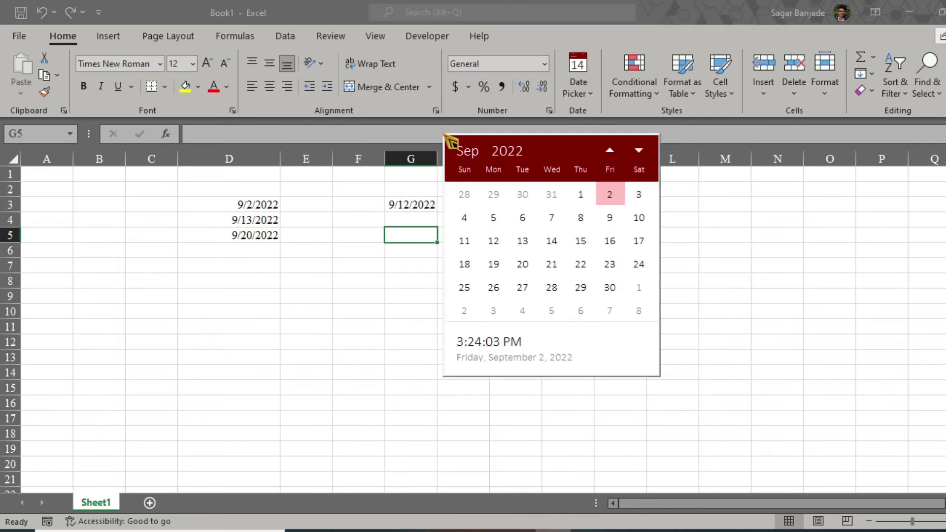
click(552, 263)
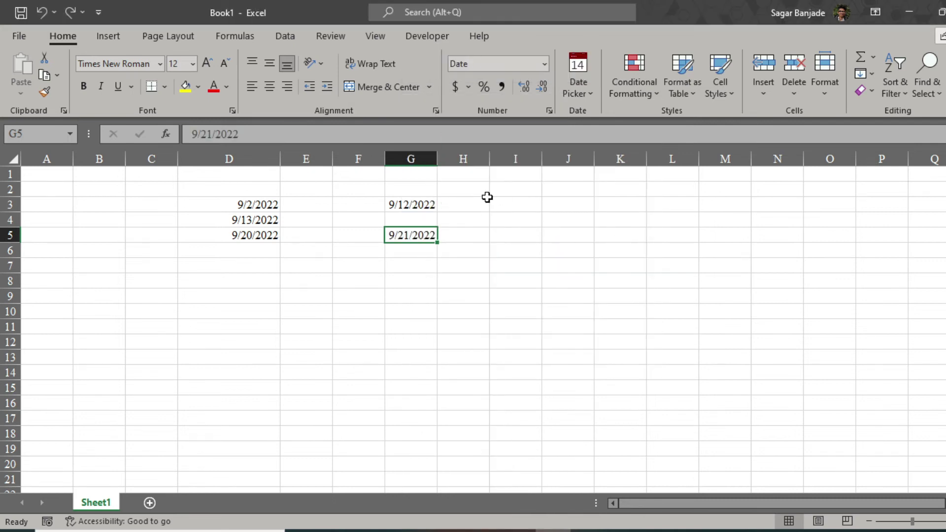
drag(437, 157, 463, 157)
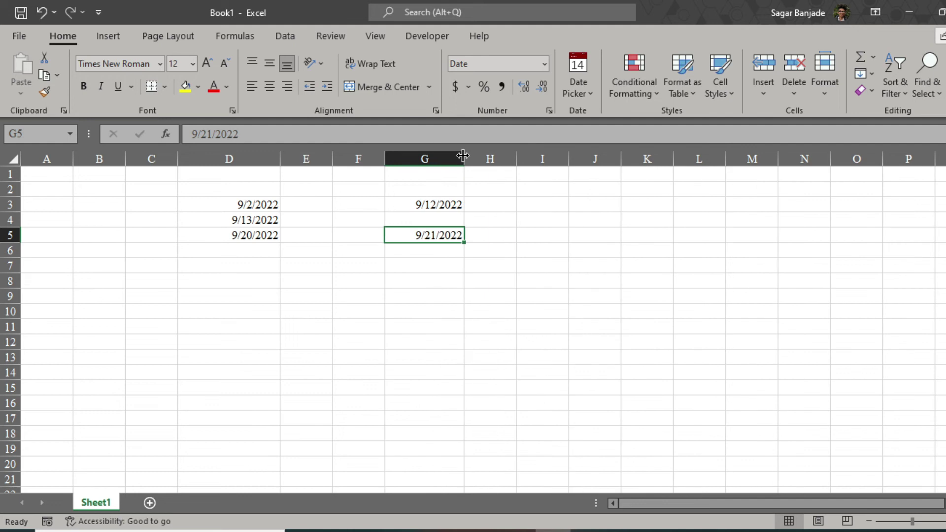
Enter the date 9/12/2022 manually in cell E7.
click(426, 263)
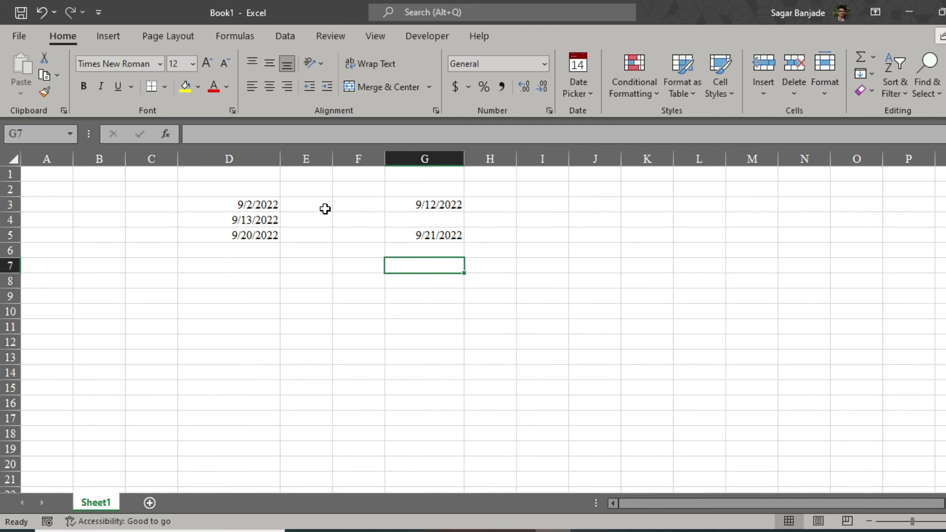
double_click(322, 263)
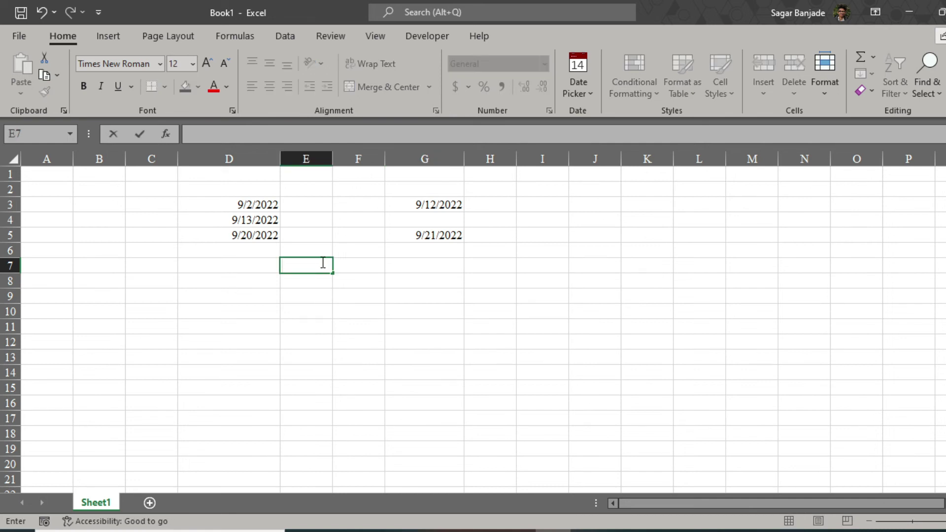
text(9/12/2022)
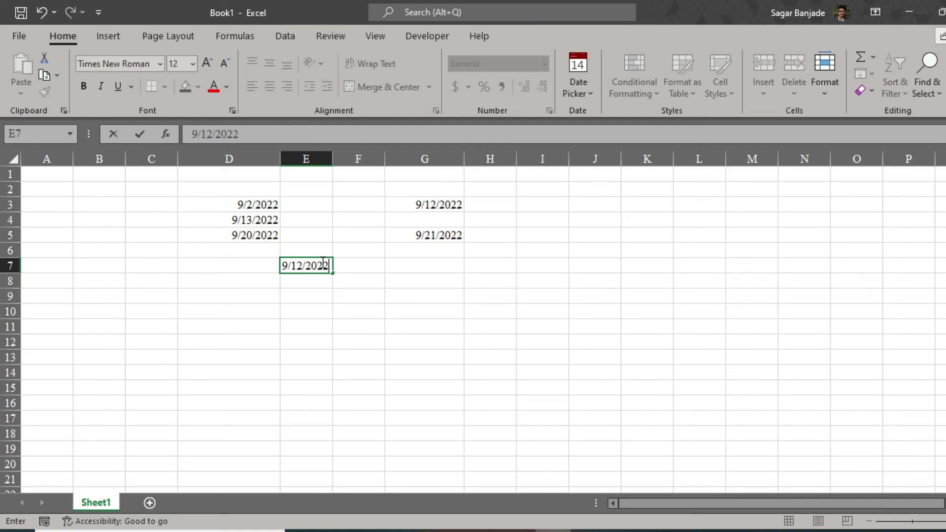
key(Return)
Enter 9/21/2022 in cell E8 by picking it from the Date Picker calendar.
right_click(302, 281)
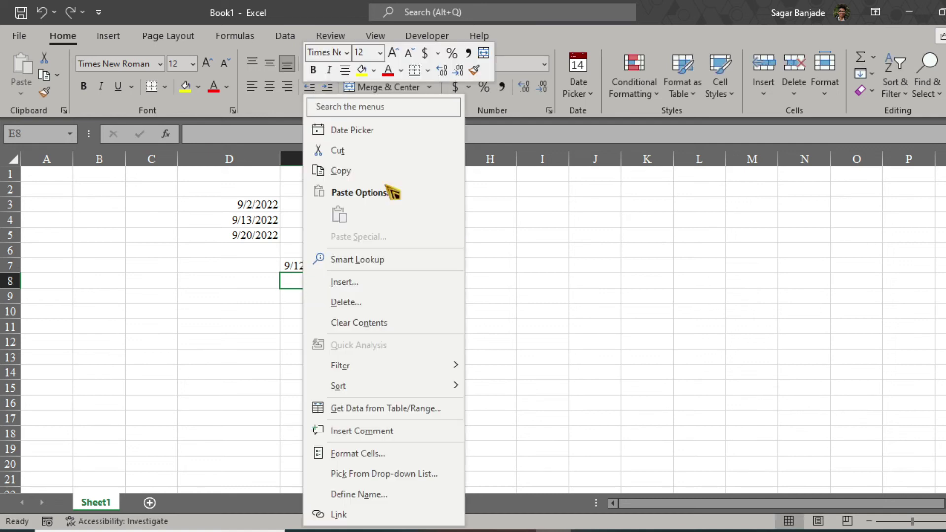
click(350, 130)
click(449, 260)
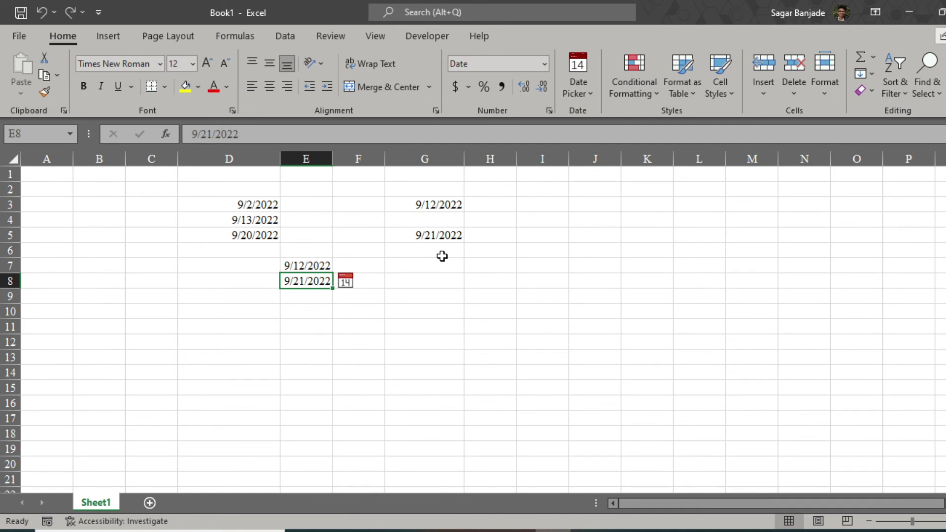
Search the Office Add-ins store for "calendar" and add the Mini Calendar and Date Picker add-in to the sheet.
click(418, 319)
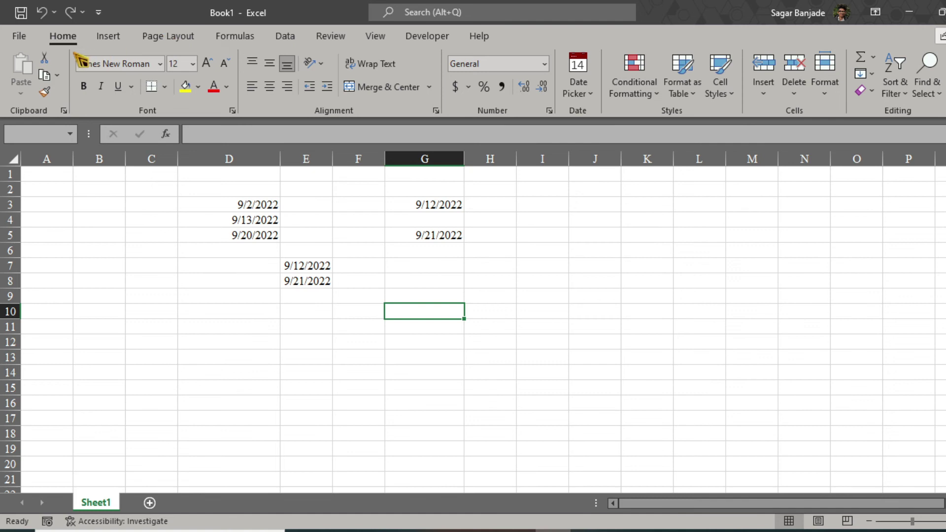
click(109, 36)
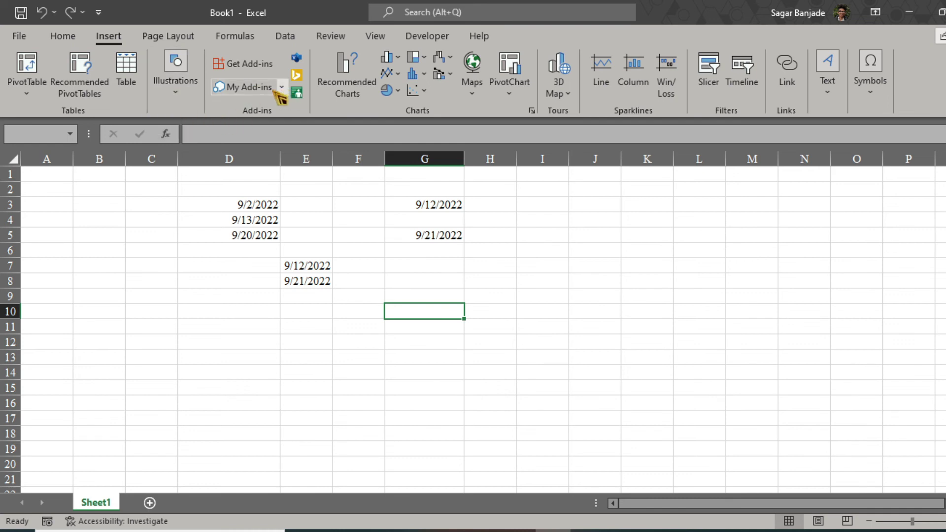
click(251, 88)
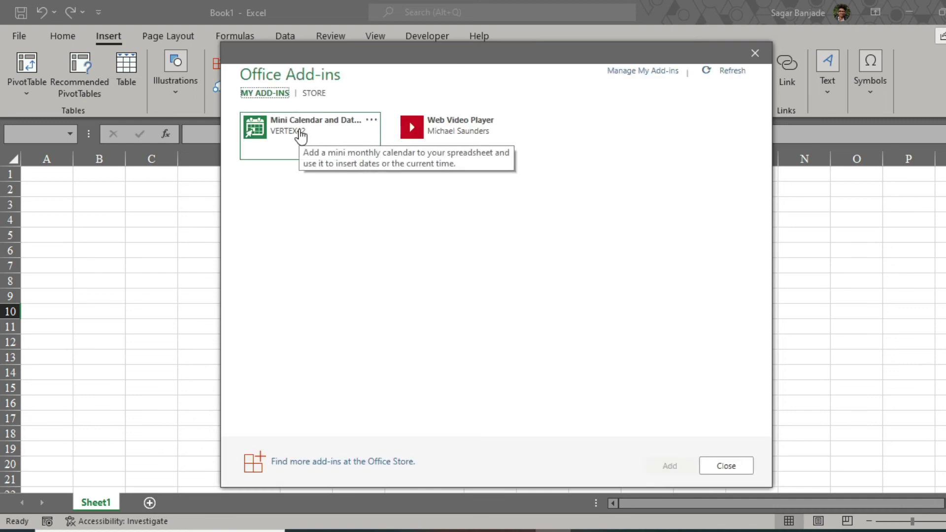
click(316, 94)
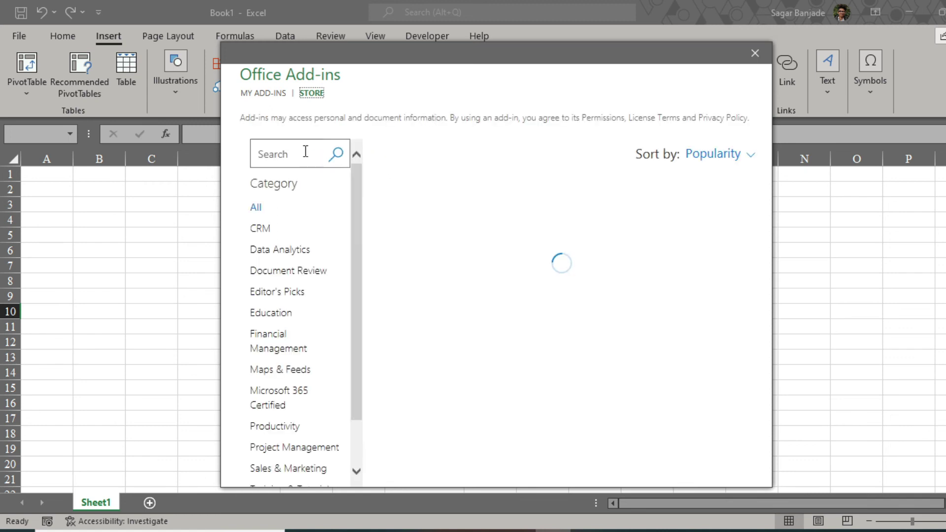
click(305, 151)
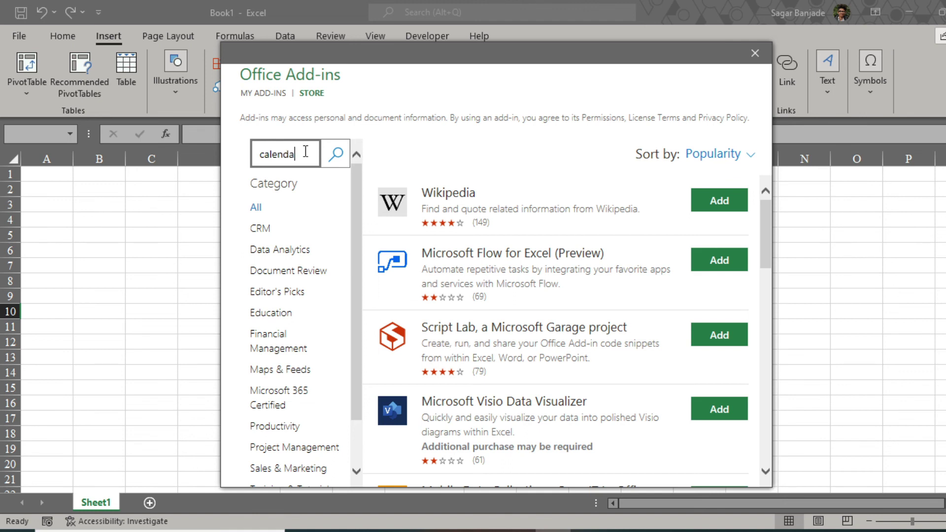
click(337, 154)
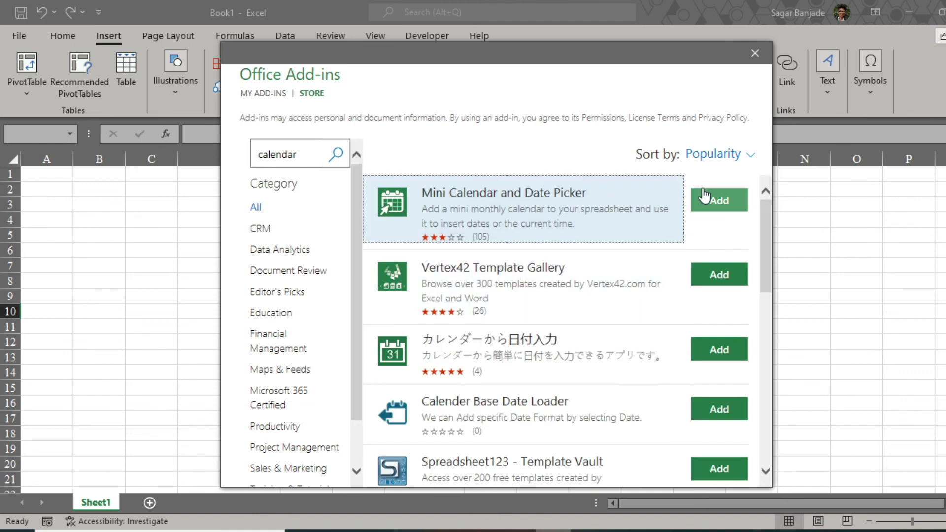
click(720, 202)
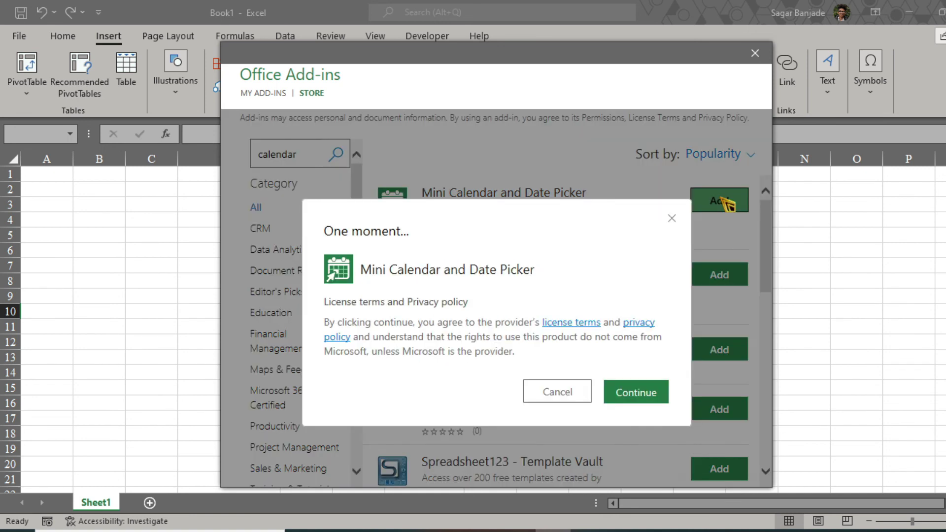
click(635, 315)
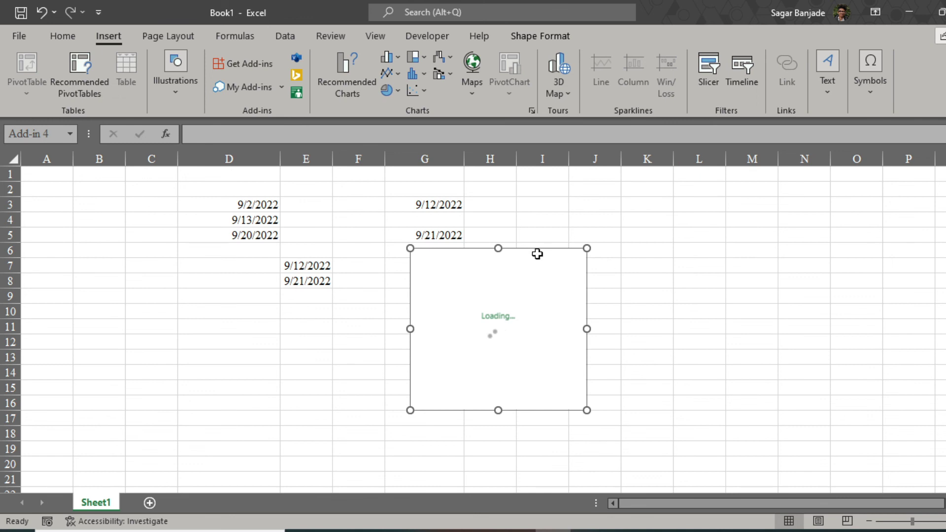
Review the installed add-ins in the Office Add-ins dialog and close it.
click(236, 314)
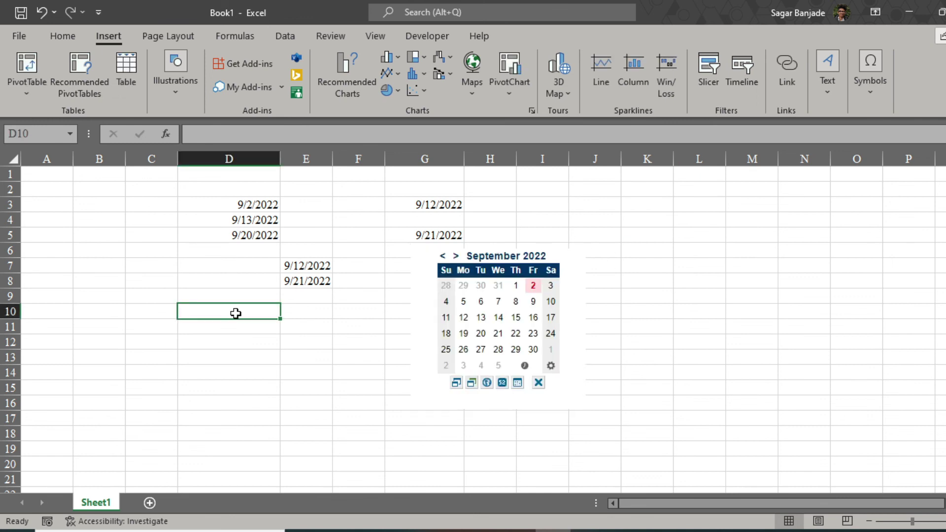
click(266, 88)
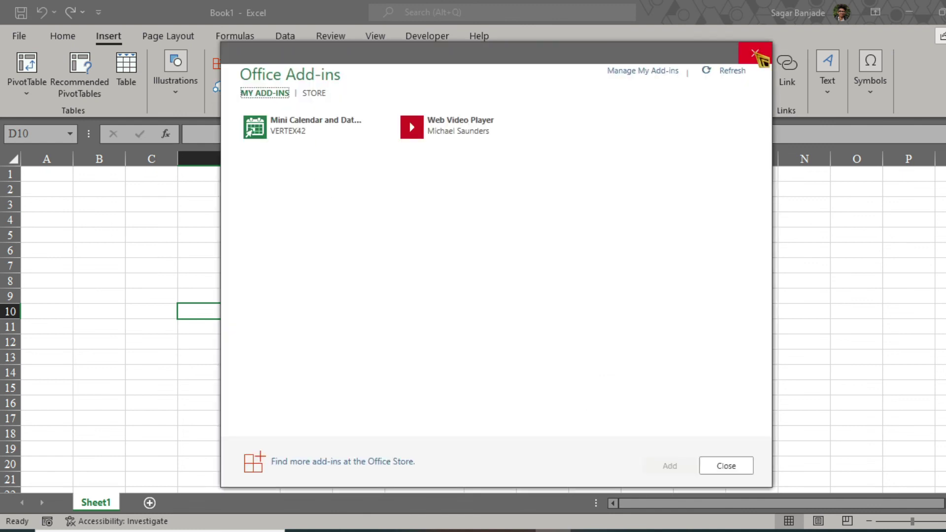
click(755, 53)
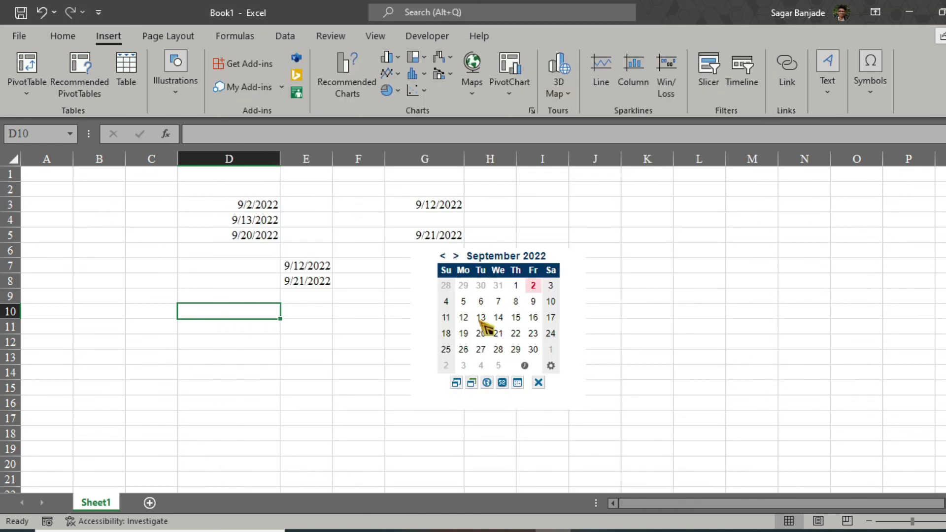
Use the mini calendar to enter 9/21/2022 in cell D11, 9/14/2022 in D14 and 9/21/2022 in D15.
click(242, 335)
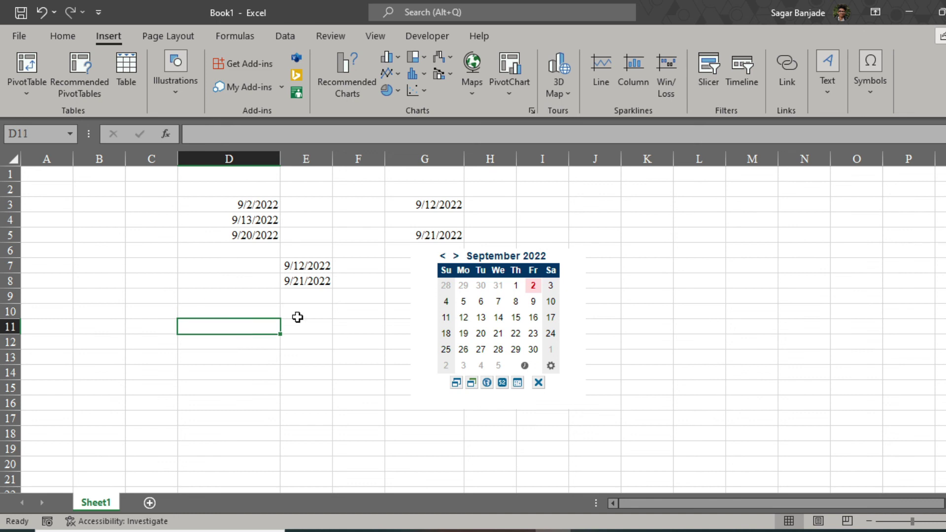
click(498, 333)
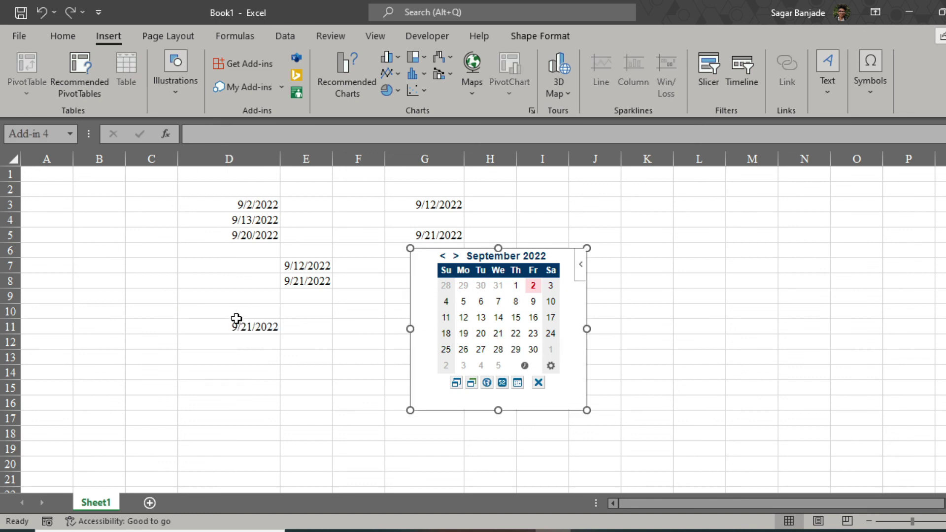
click(243, 368)
click(498, 316)
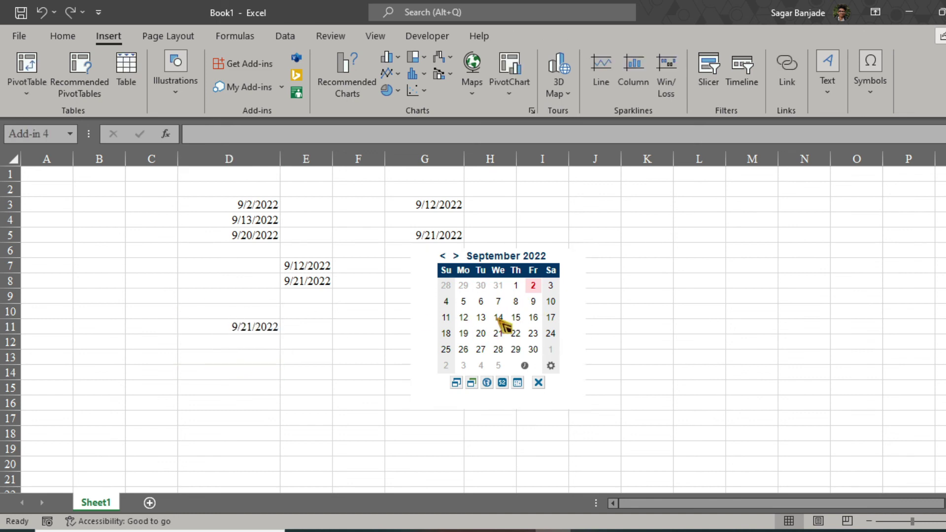
click(272, 385)
click(498, 333)
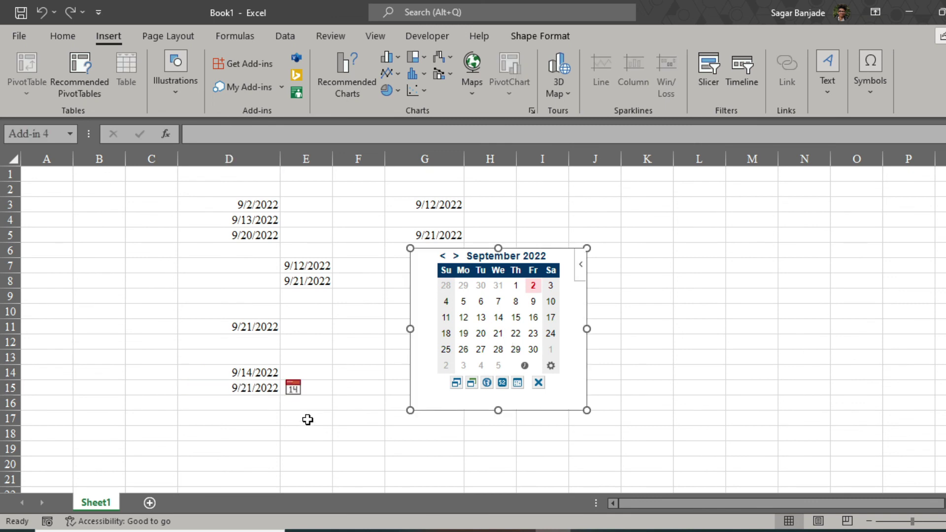
Use the mini calendar to enter 9/13/2022 in D18, 9/20/2022 in D9 and 9/19/2022 in C12, and widen column C.
click(231, 433)
click(481, 317)
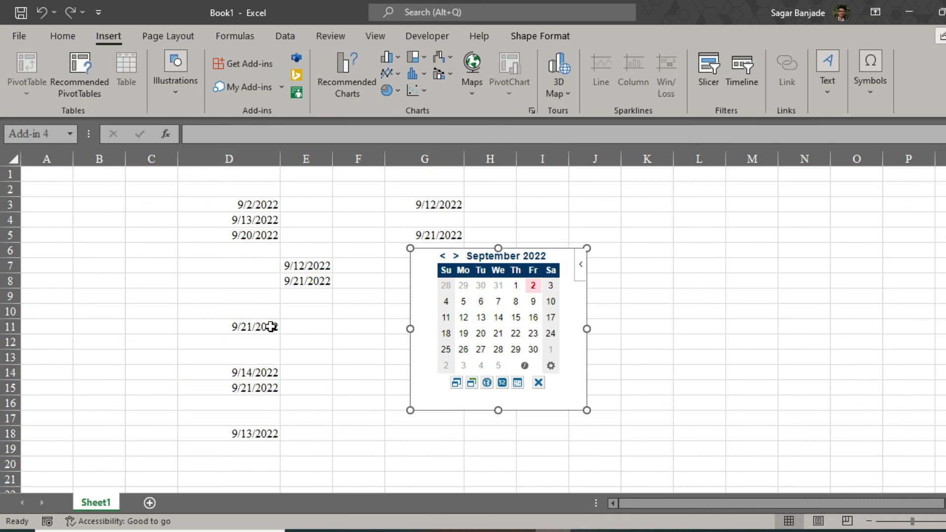
click(203, 293)
click(481, 333)
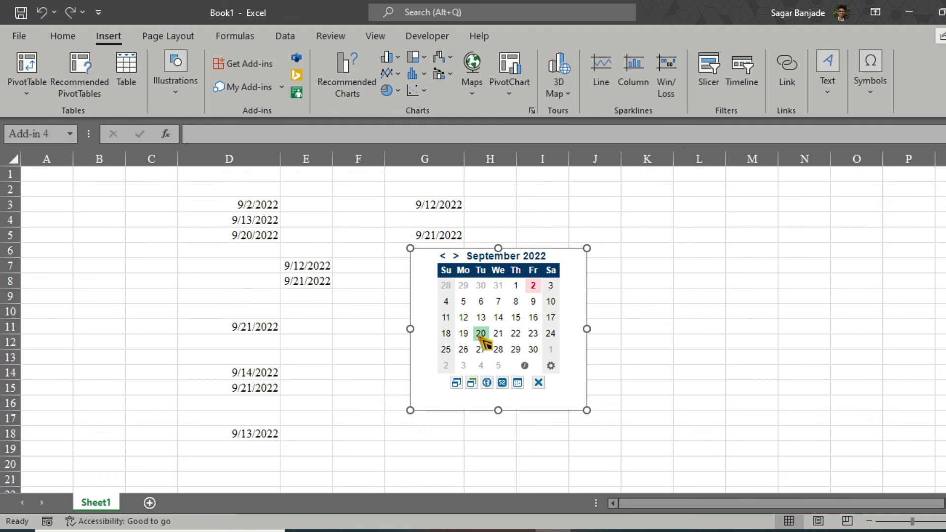
click(173, 338)
click(463, 333)
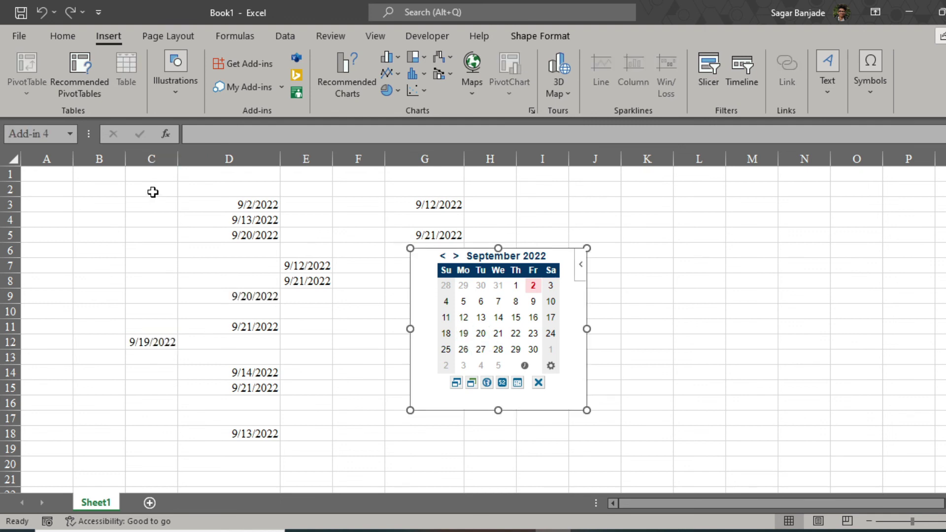
drag(177, 158, 195, 158)
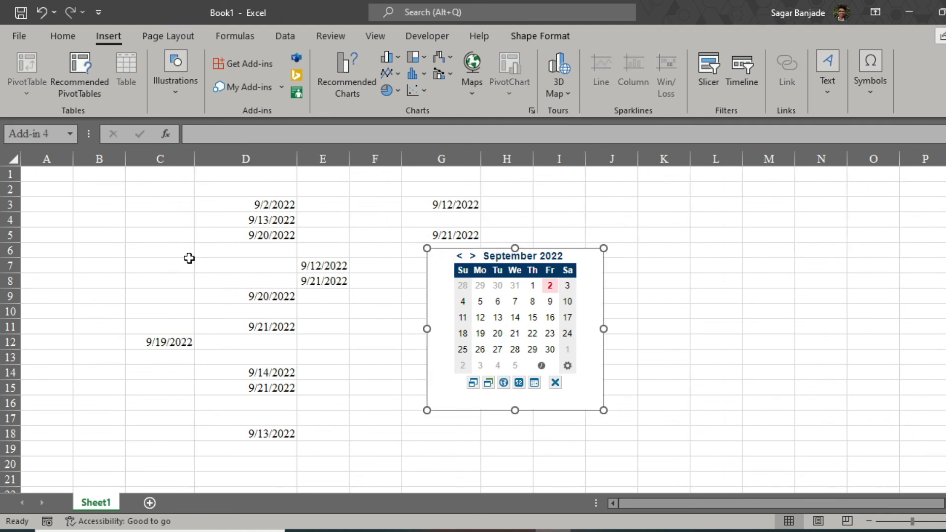